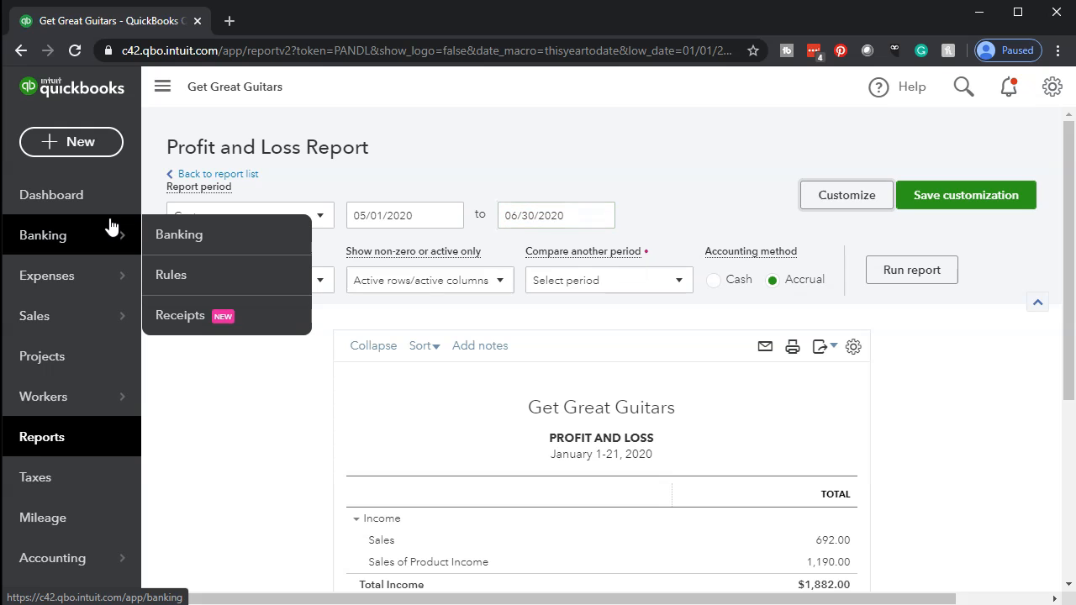
Step: Run the Profit and Loss report for 05/01/2020 to 06/30/2020 and duplicate its browser tab
{"action": "left_click", "coordinate": [891, 271]}
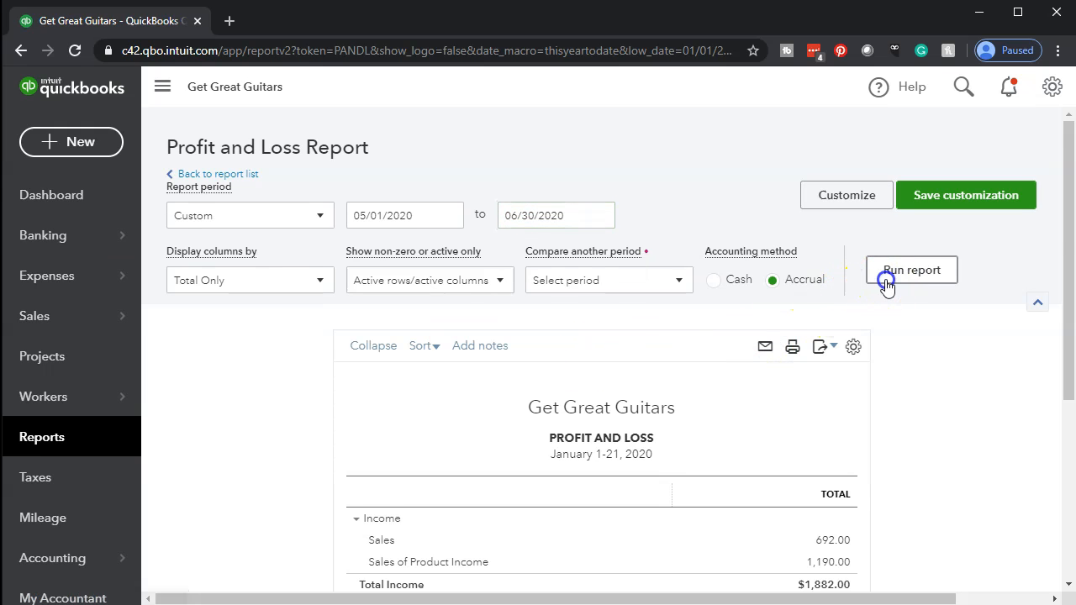
{"action": "right_click", "coordinate": [152, 22]}
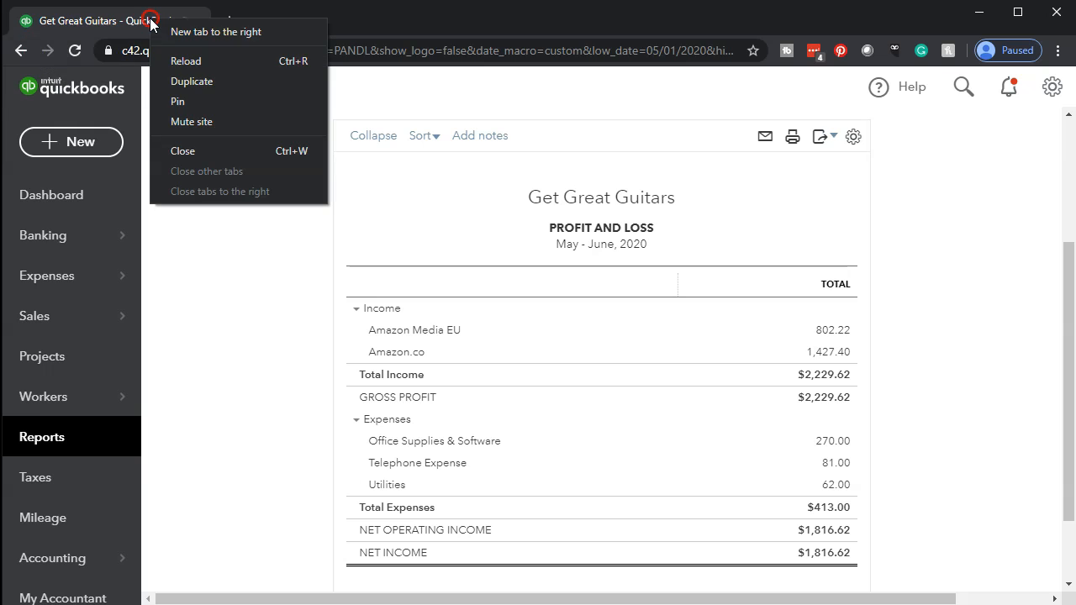
{"action": "left_click", "coordinate": [171, 82]}
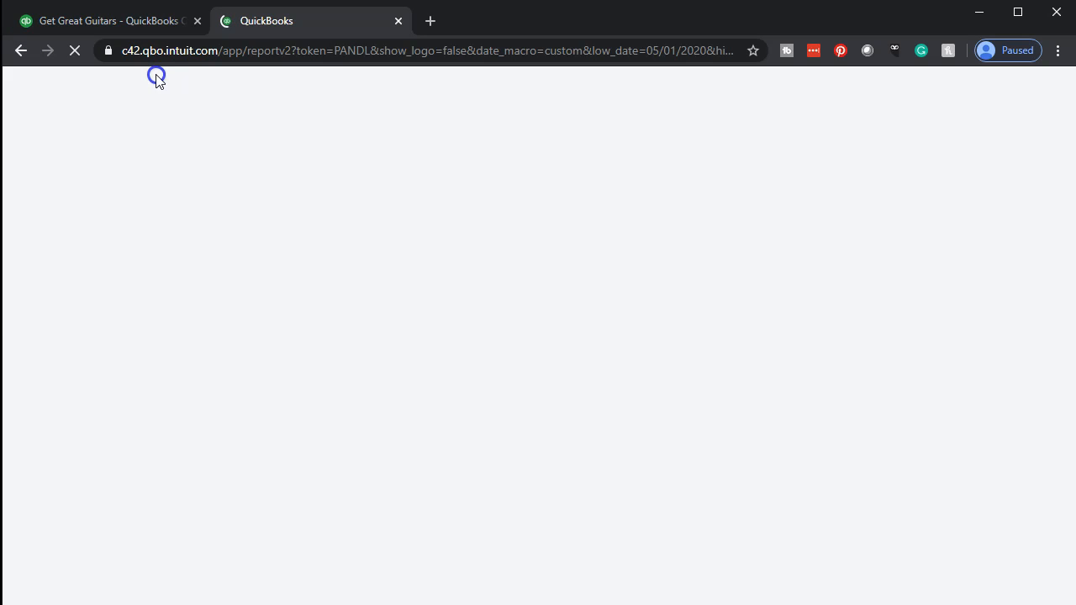
Step: Open the banking page in the original browser tab, collapse the navigation sidebar and look through the Checking 4647 transactions awaiting review
{"action": "left_click", "coordinate": [131, 21]}
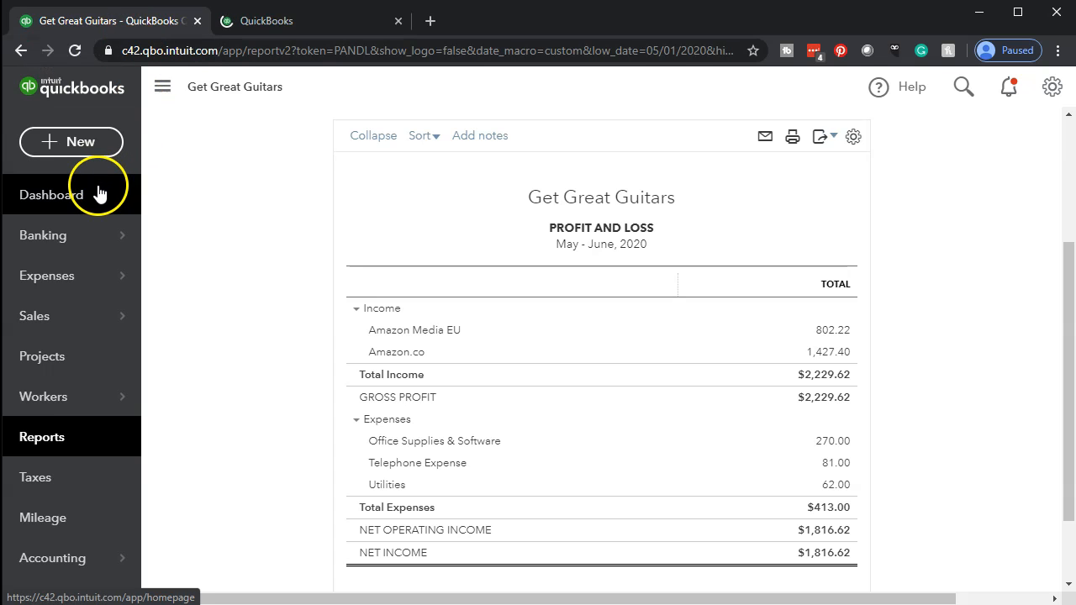
{"action": "left_click", "coordinate": [69, 241]}
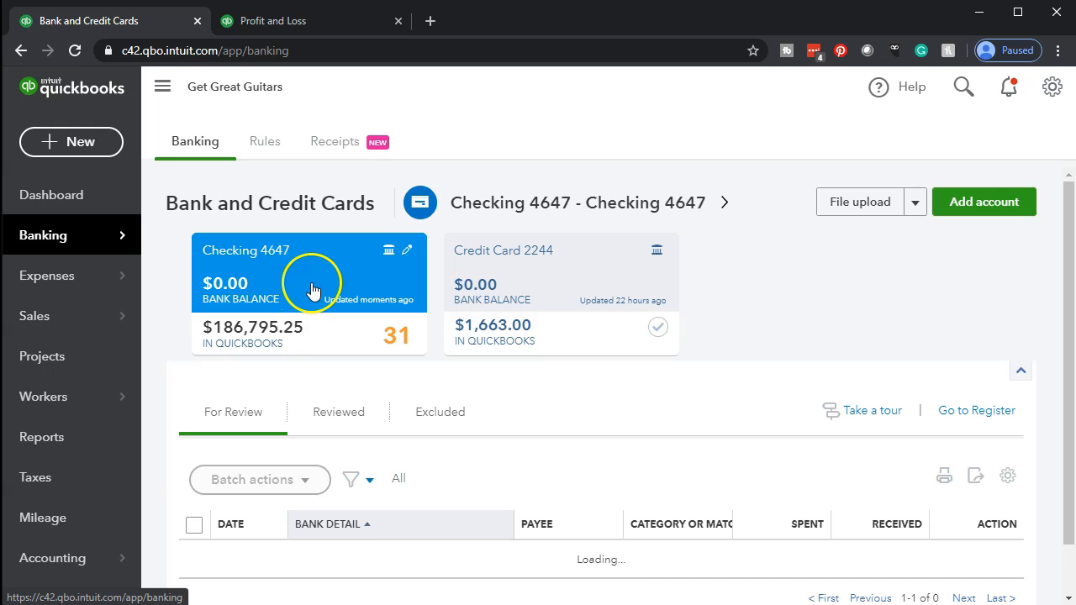
{"action": "scroll", "coordinate": [351, 328], "scroll_direction": "down", "scroll_amount": 4}
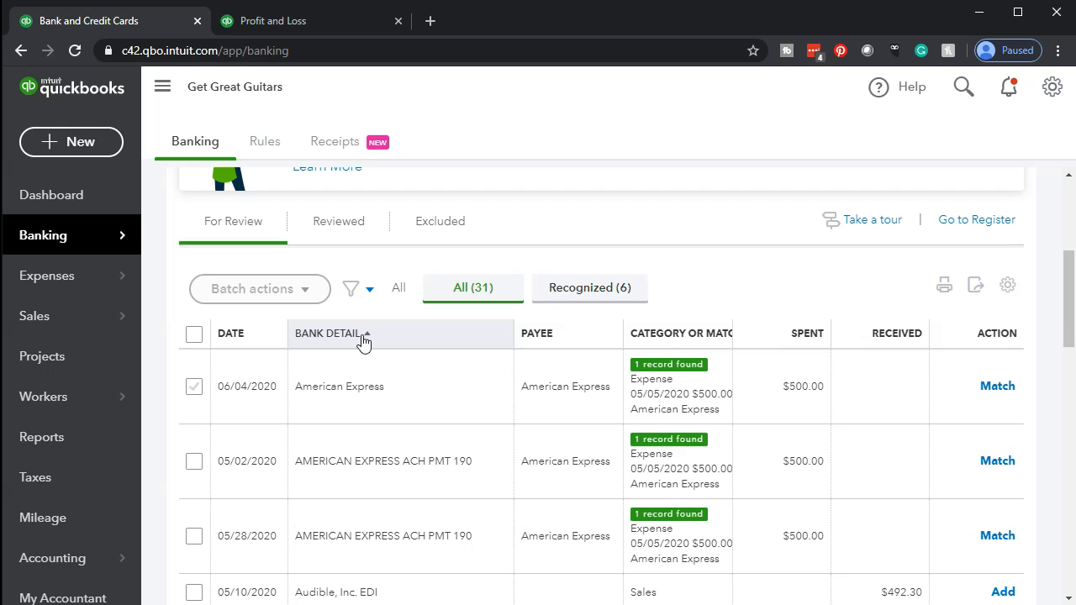
{"action": "left_click", "coordinate": [162, 87]}
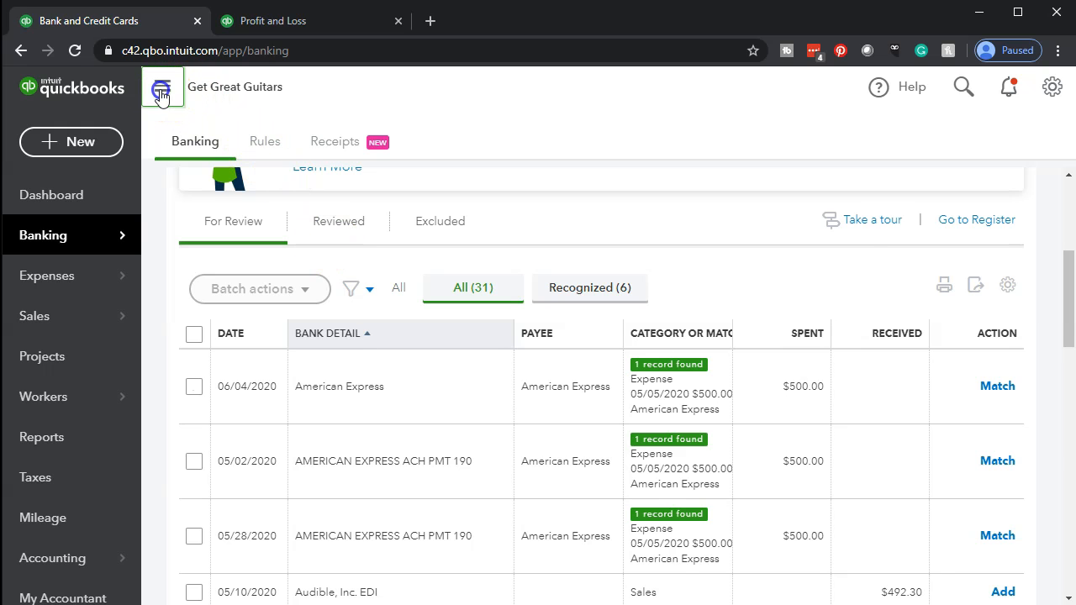
{"action": "scroll", "coordinate": [367, 384], "scroll_direction": "down", "scroll_amount": 3}
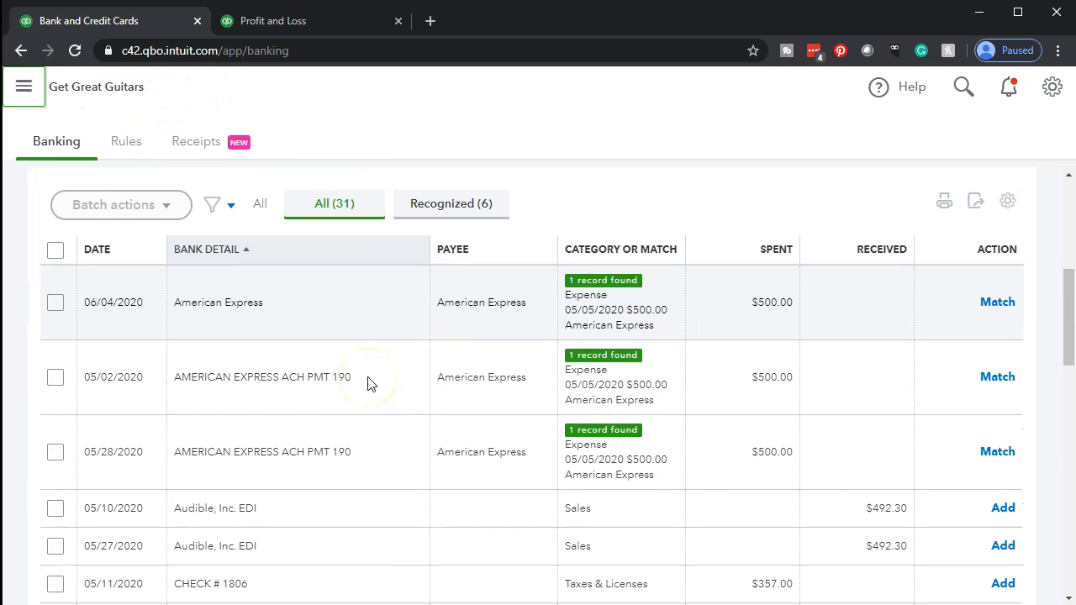
{"action": "scroll", "coordinate": [367, 384], "scroll_direction": "down", "scroll_amount": 1}
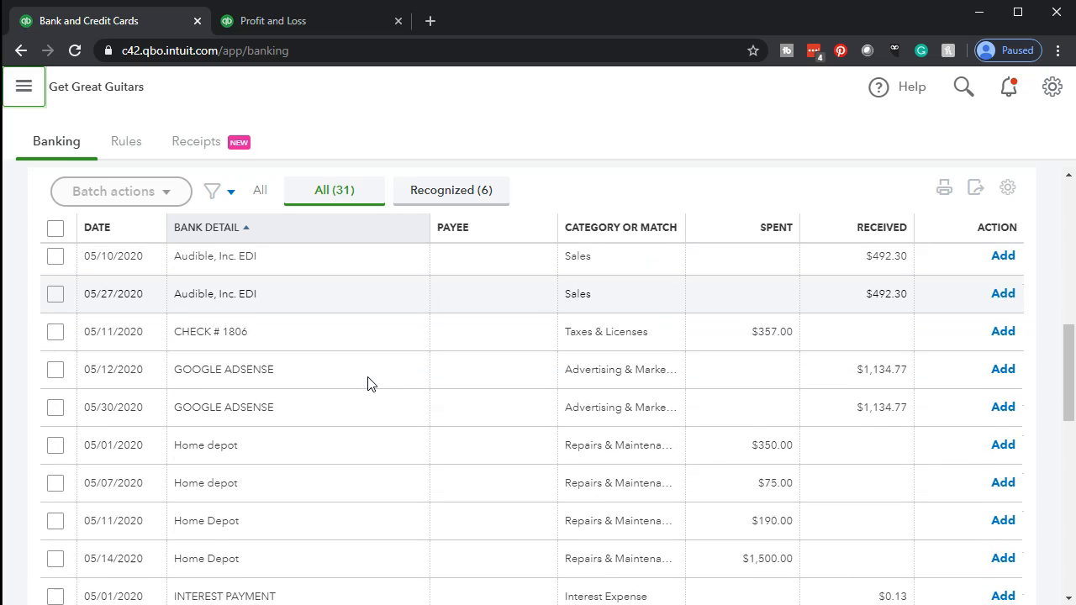
{"action": "scroll", "coordinate": [367, 384], "scroll_direction": "down", "scroll_amount": 2}
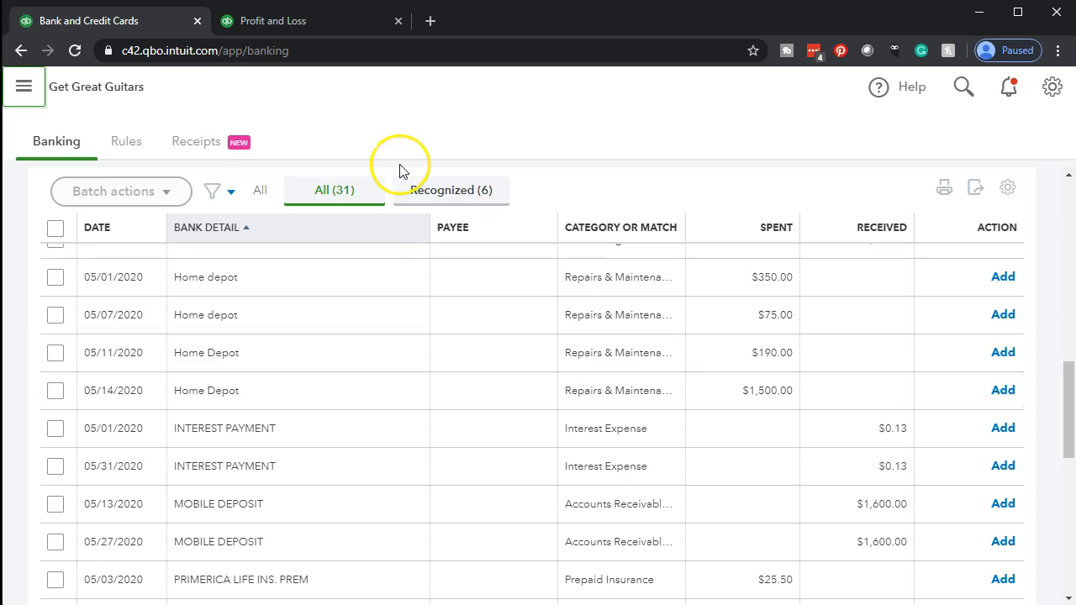
Step: Duplicate the banking browser tab and open the bank rules list in the duplicate
{"action": "right_click", "coordinate": [165, 22]}
{"action": "left_click", "coordinate": [188, 80]}
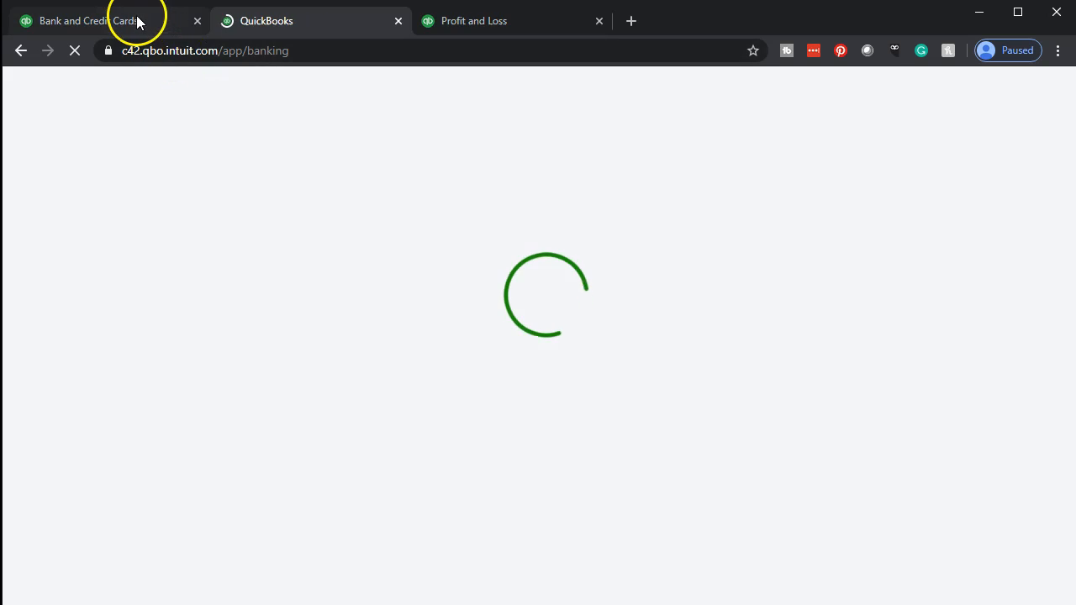
{"action": "left_click", "coordinate": [137, 21]}
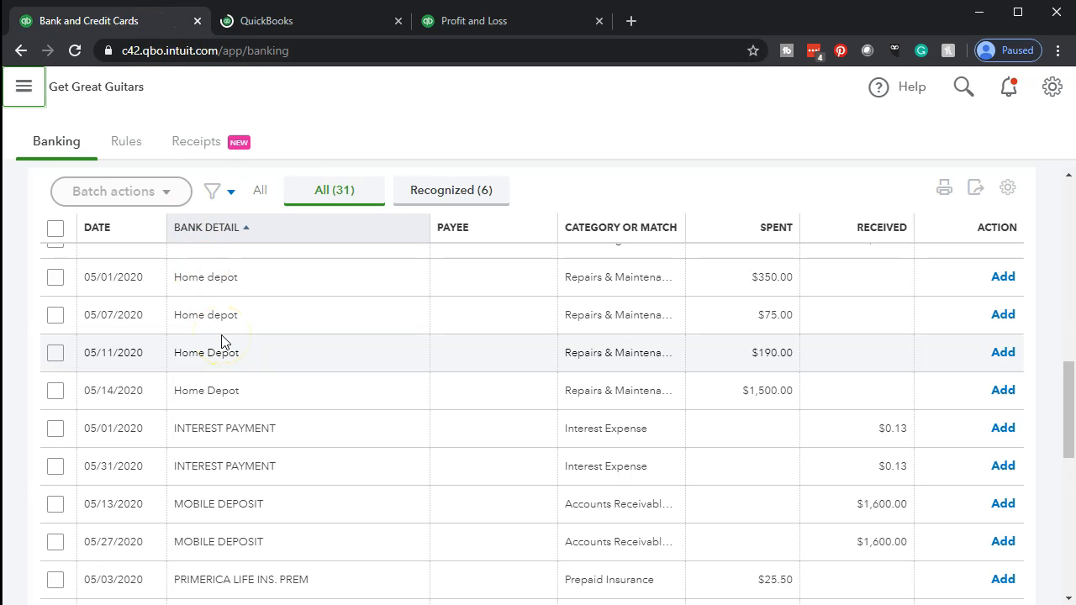
{"action": "left_click", "coordinate": [285, 21]}
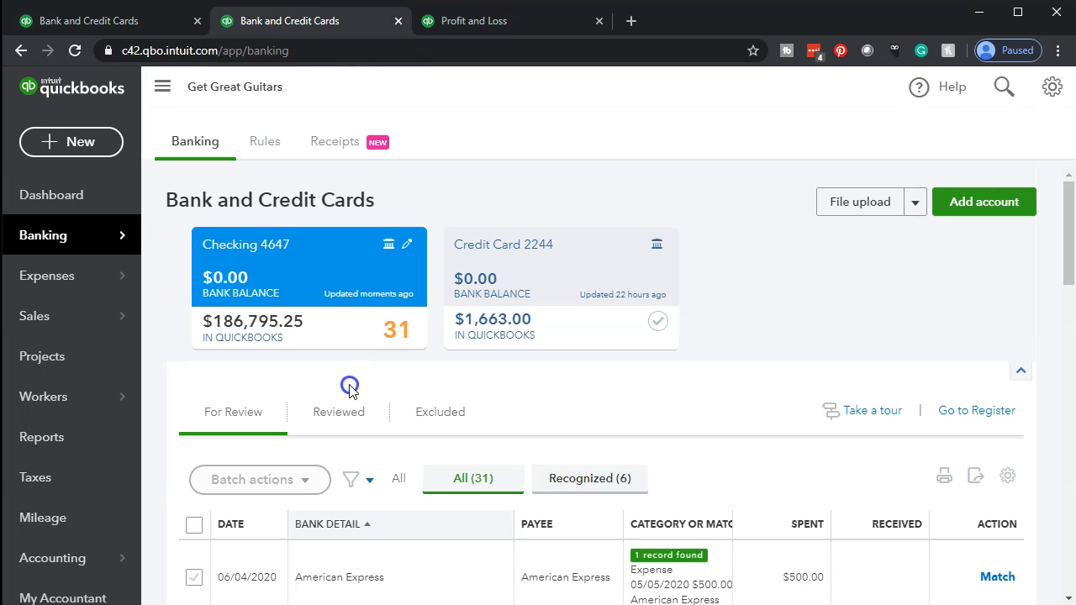
{"action": "left_click", "coordinate": [263, 141]}
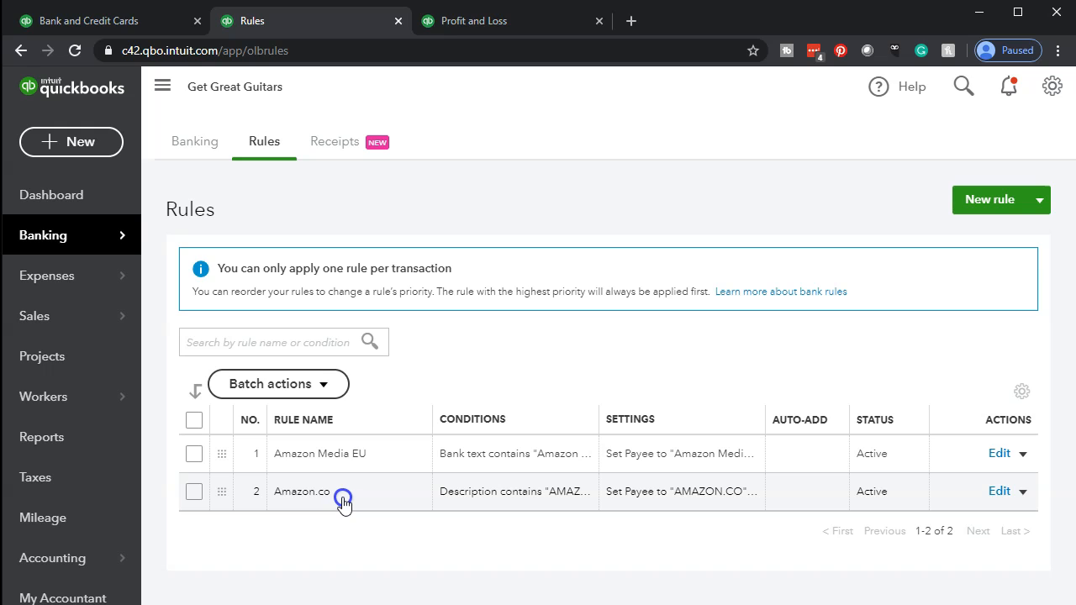
Step: Start a new bank rule named Home Depot with the navigation sidebar collapsed
{"action": "left_click", "coordinate": [162, 81]}
{"action": "left_click", "coordinate": [983, 199]}
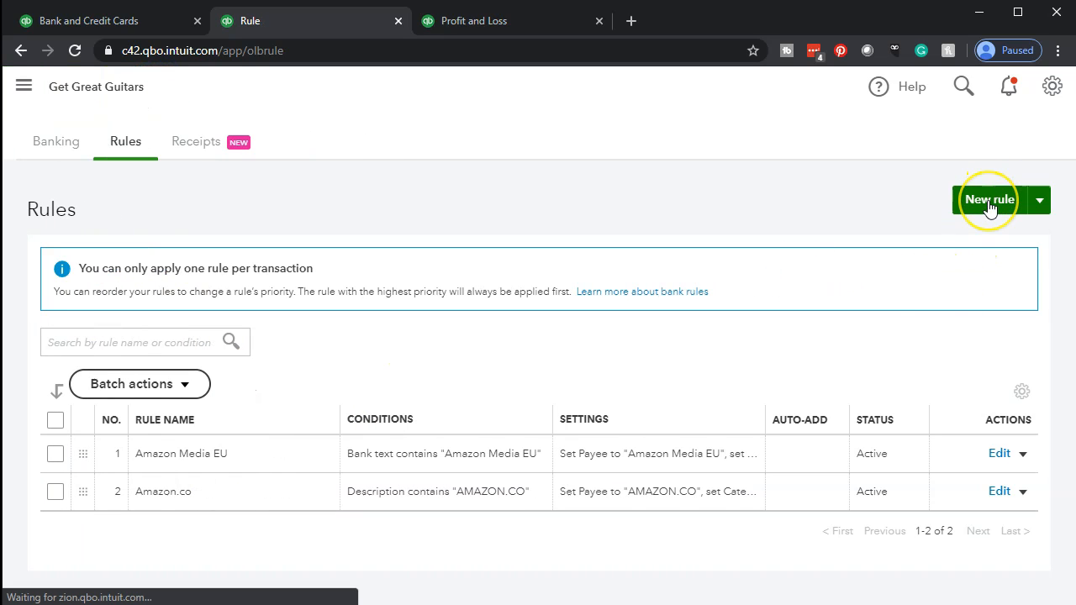
{"action": "type", "text": "Home Depot"}
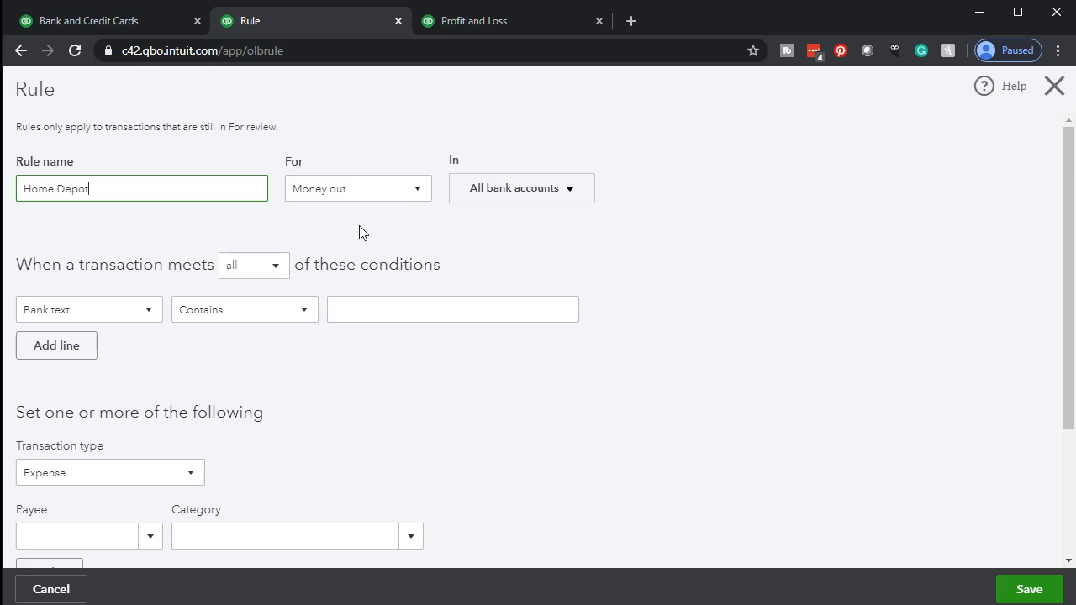
Step: Set the rule's condition to bank text containing Home Depot, keeping the Money out direction and Expense transaction type
{"action": "key", "text": "ctrl+shift+Left"}
{"action": "key", "text": "ctrl+shift+Left"}
{"action": "key", "text": "ctrl+c"}
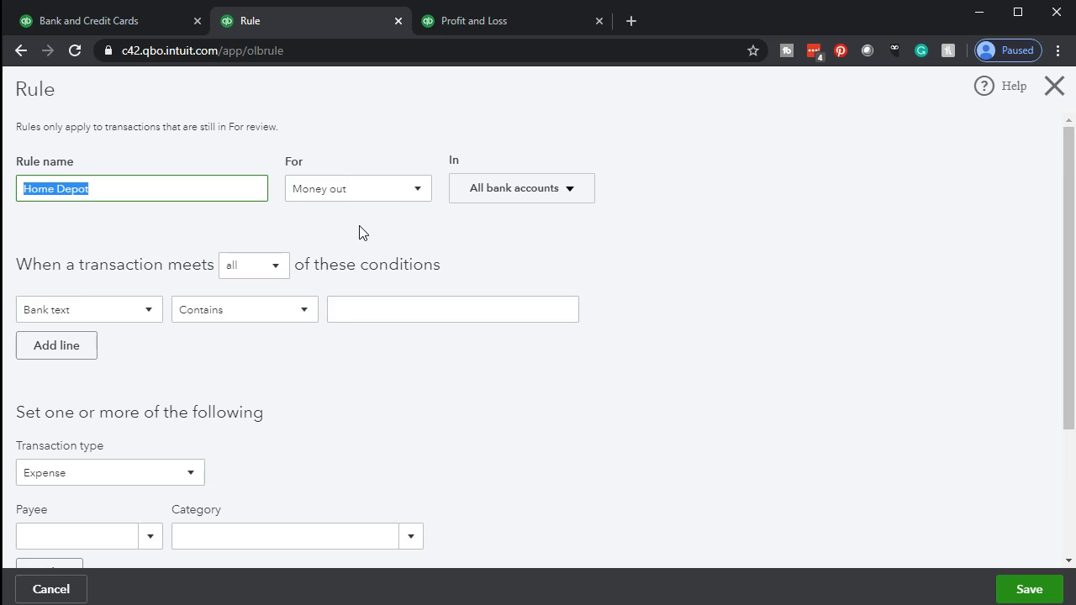
{"action": "left_click", "coordinate": [420, 190]}
{"action": "left_click", "coordinate": [420, 190]}
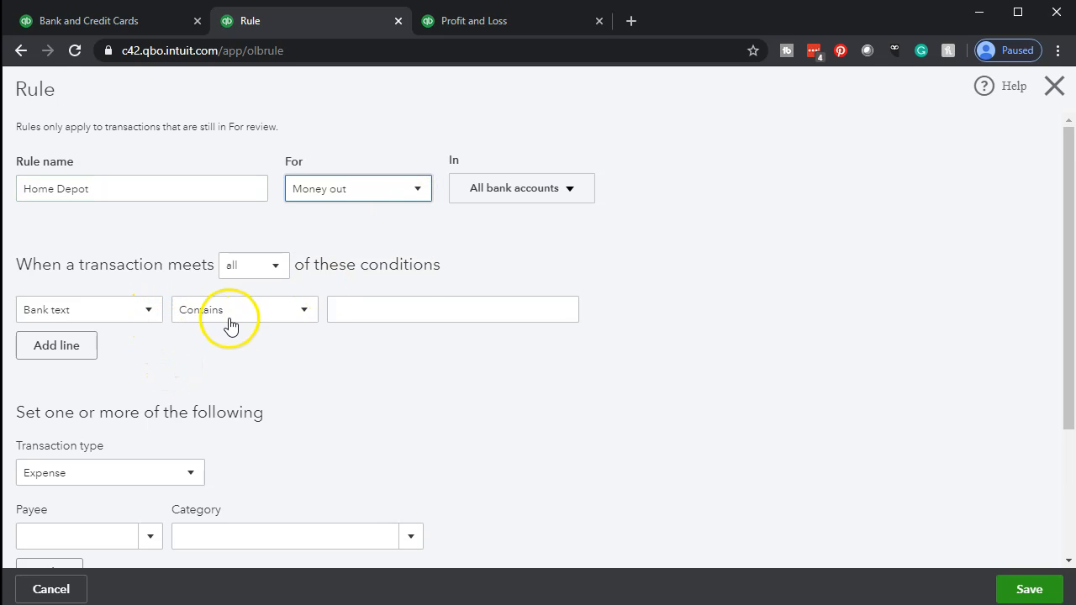
{"action": "left_click", "coordinate": [396, 306]}
{"action": "key", "text": "ctrl+v"}
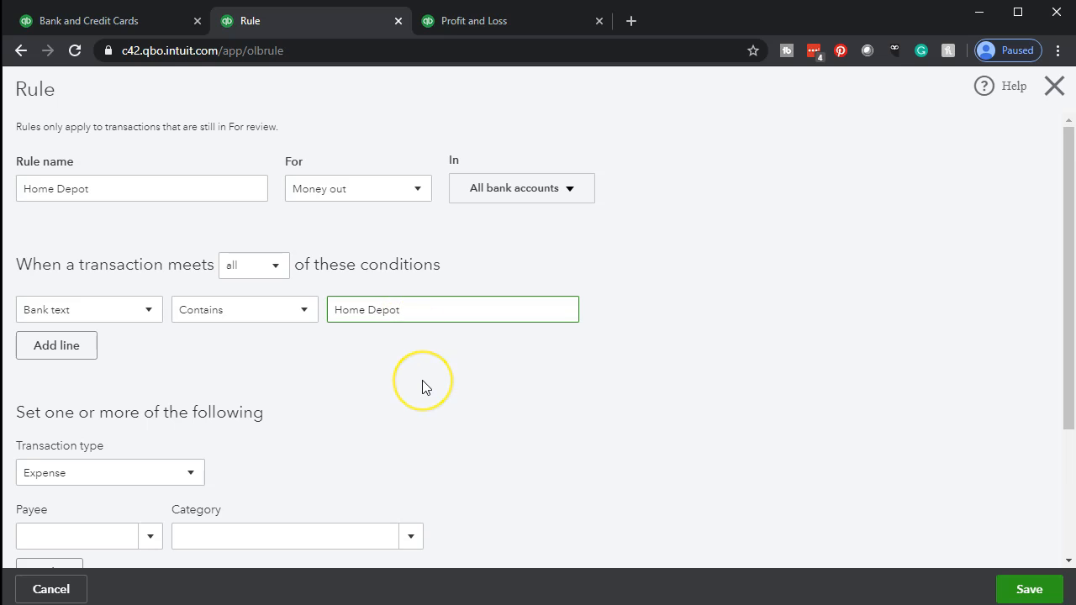
{"action": "scroll", "coordinate": [422, 387], "scroll_direction": "down", "scroll_amount": 2}
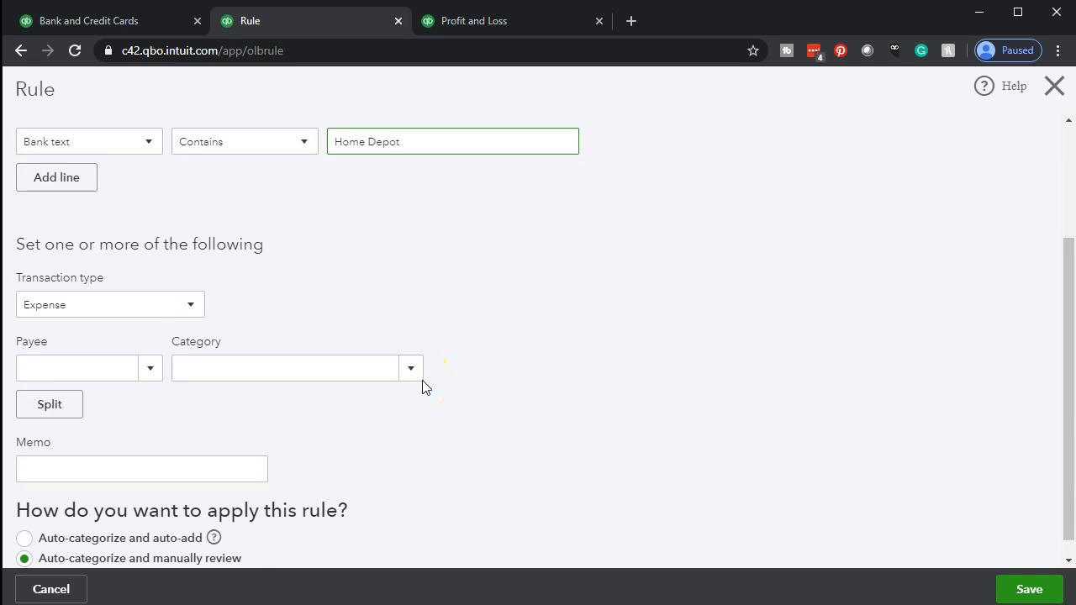
{"action": "left_click", "coordinate": [190, 310]}
{"action": "left_click", "coordinate": [190, 309]}
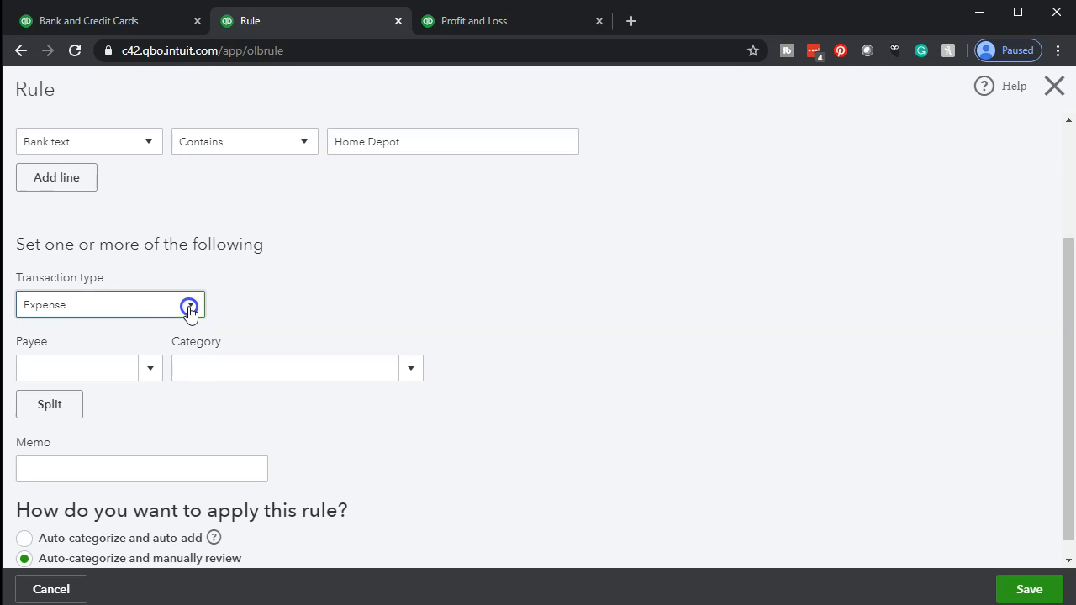
{"action": "left_click", "coordinate": [149, 377]}
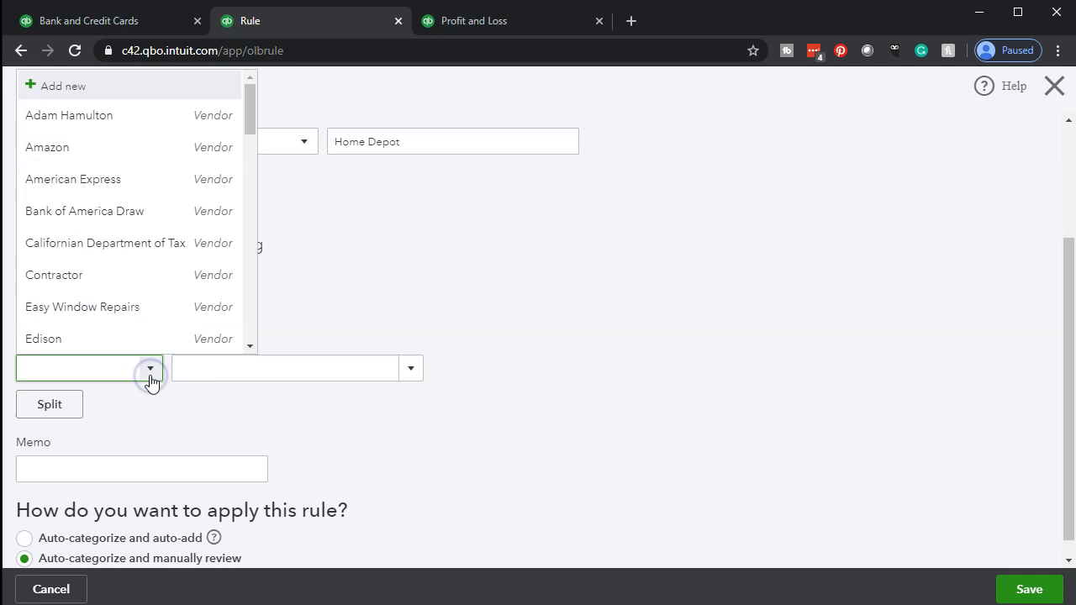
{"action": "type", "text": "Home"}
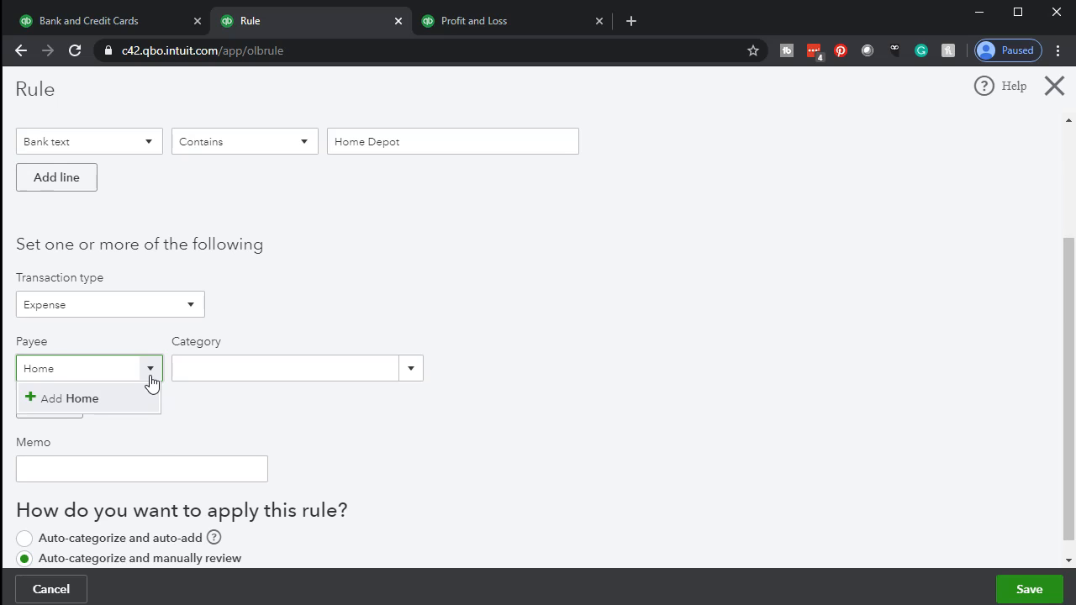
{"action": "left_click", "coordinate": [190, 370]}
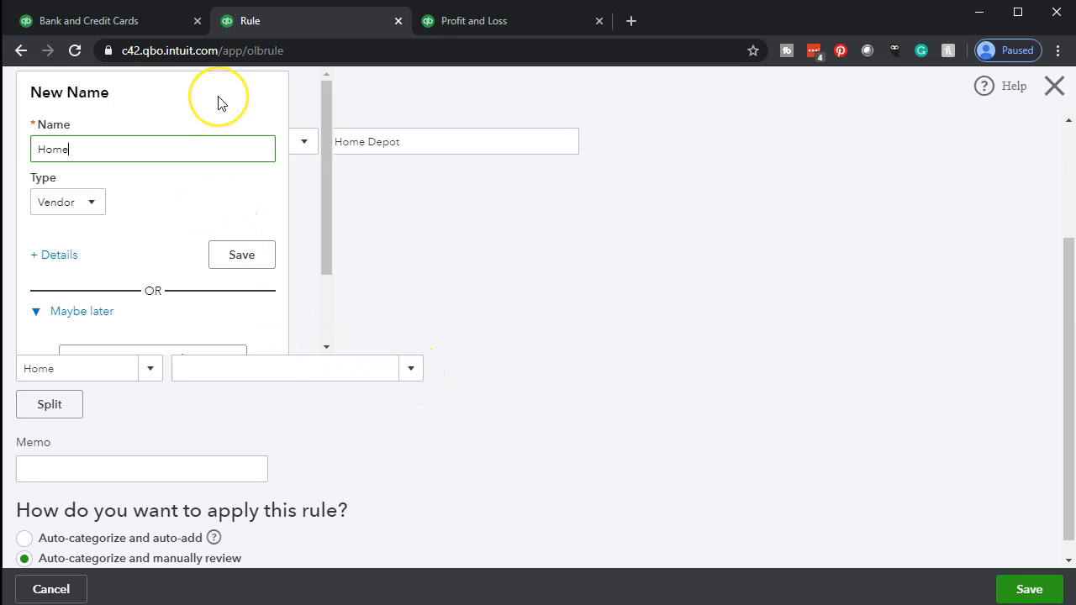
{"action": "type", "text": "De"}
{"action": "scroll", "coordinate": [213, 211], "scroll_direction": "down", "scroll_amount": 3}
{"action": "scroll", "coordinate": [213, 211], "scroll_direction": "up", "scroll_amount": 3}
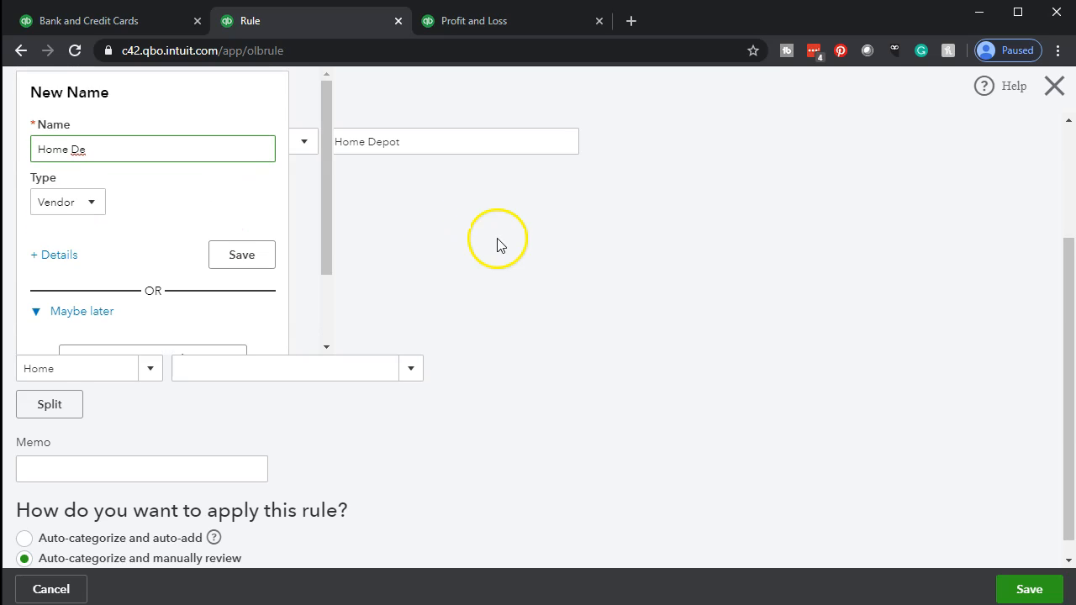
{"action": "scroll", "coordinate": [509, 263], "scroll_direction": "up", "scroll_amount": 2}
{"action": "scroll", "coordinate": [356, 401], "scroll_direction": "down", "scroll_amount": 2}
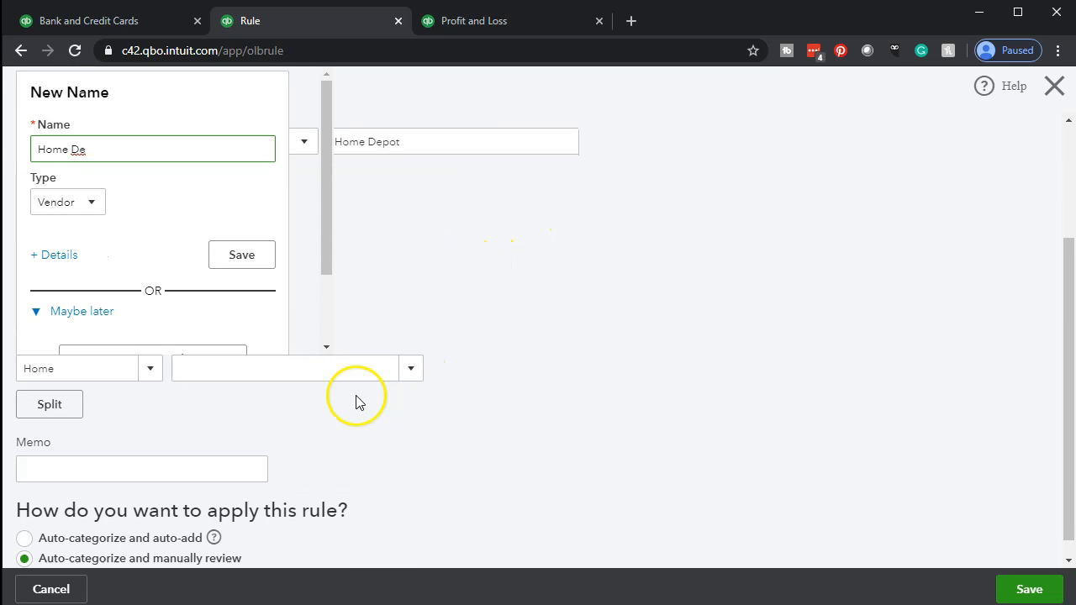
{"action": "scroll", "coordinate": [289, 272], "scroll_direction": "down", "scroll_amount": 2}
Step: Add Home Depot as a new vendor and use it as the rule's payee
{"action": "left_click", "coordinate": [148, 366]}
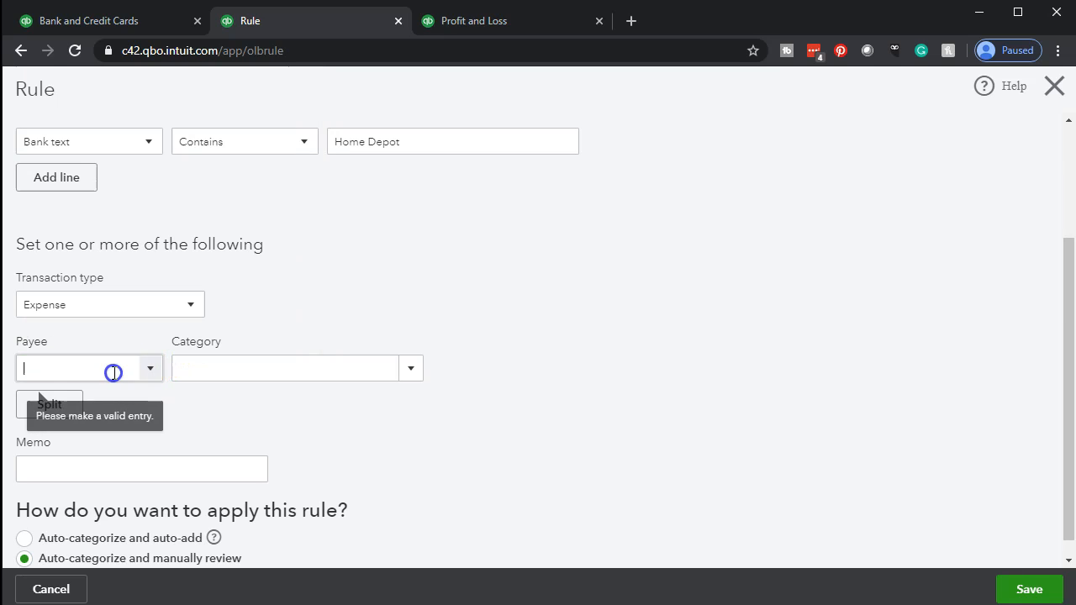
{"action": "type", "text": "Home D"}
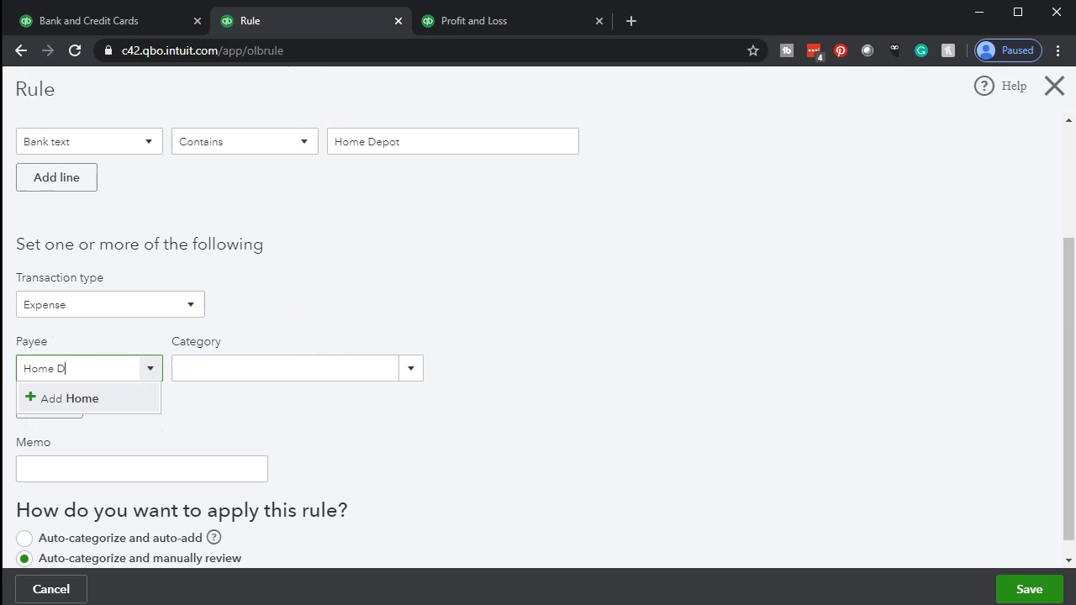
{"action": "type", "text": "epot"}
{"action": "key", "text": "Return"}
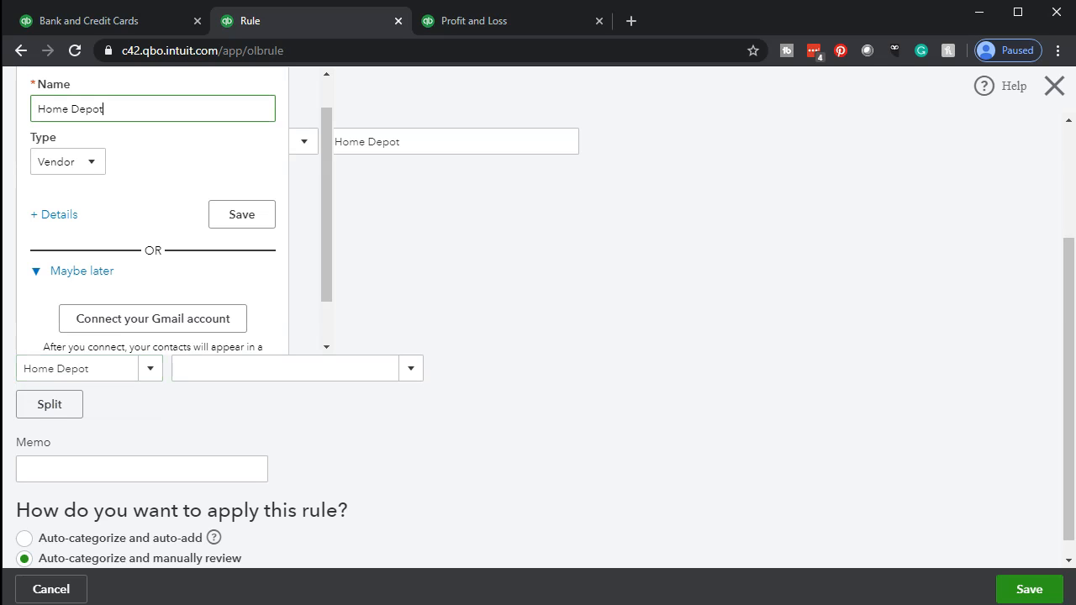
{"action": "left_click", "coordinate": [242, 216]}
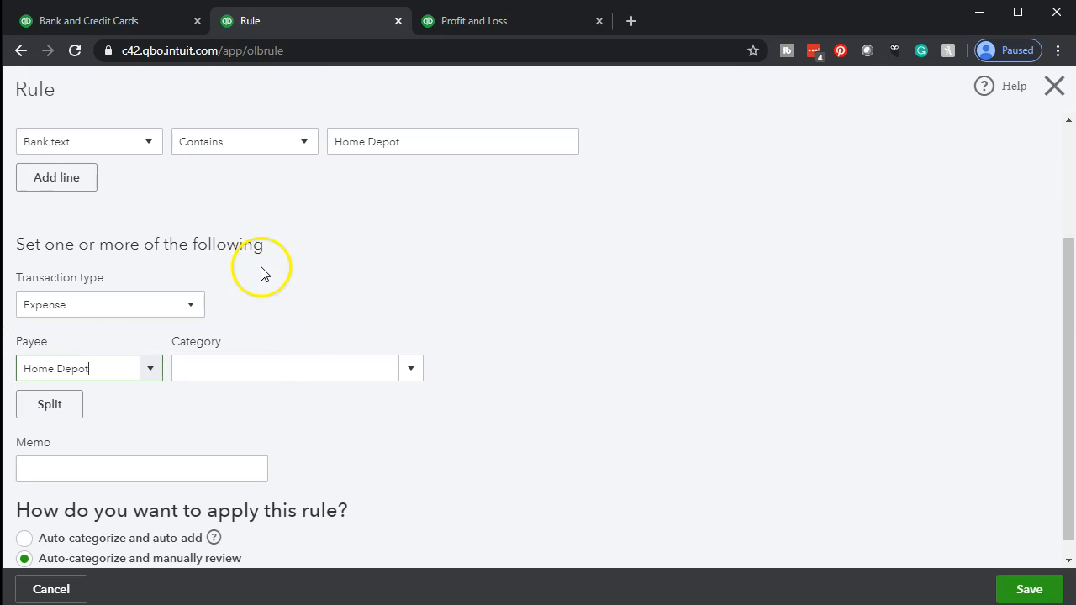
Step: Set the rule's category to Office Supplies & Software and save the rule
{"action": "left_click", "coordinate": [408, 378]}
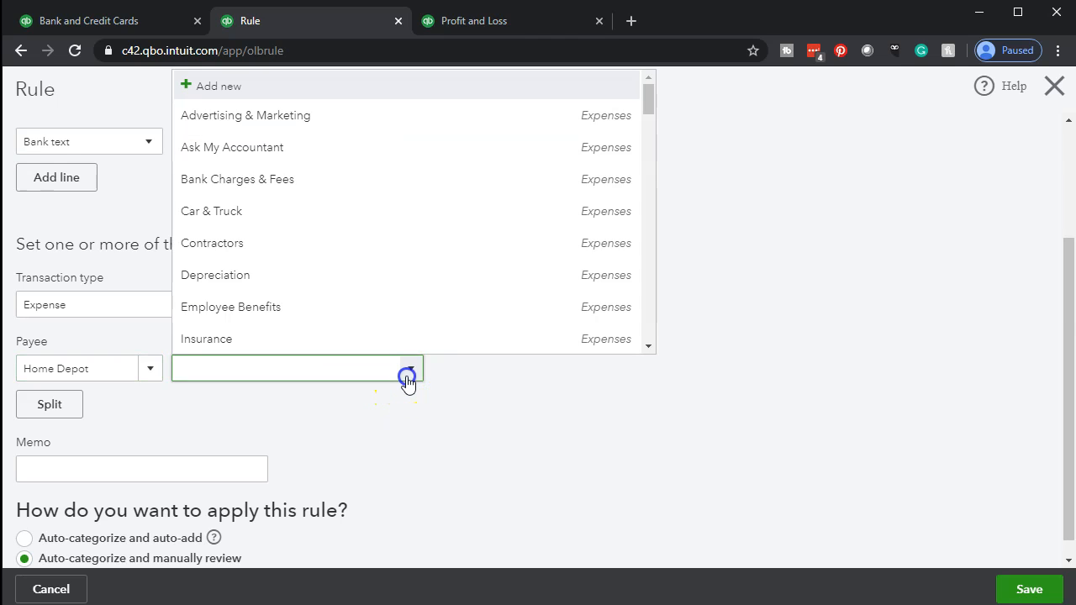
{"action": "type", "text": "Office Supplies & Software"}
{"action": "key", "text": "Tab"}
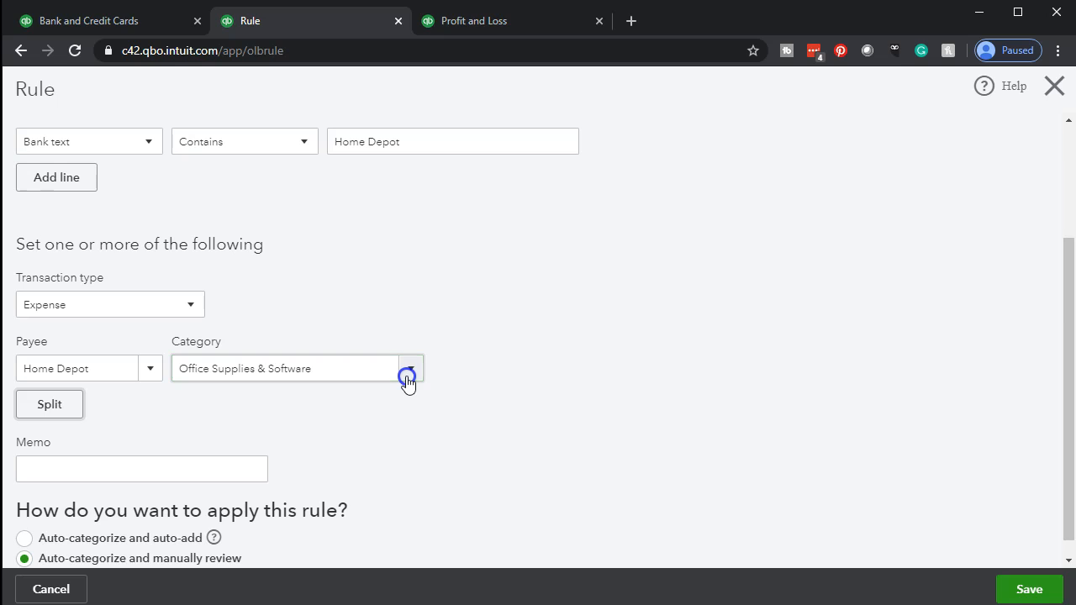
{"action": "left_click", "coordinate": [412, 375]}
{"action": "left_click", "coordinate": [600, 437]}
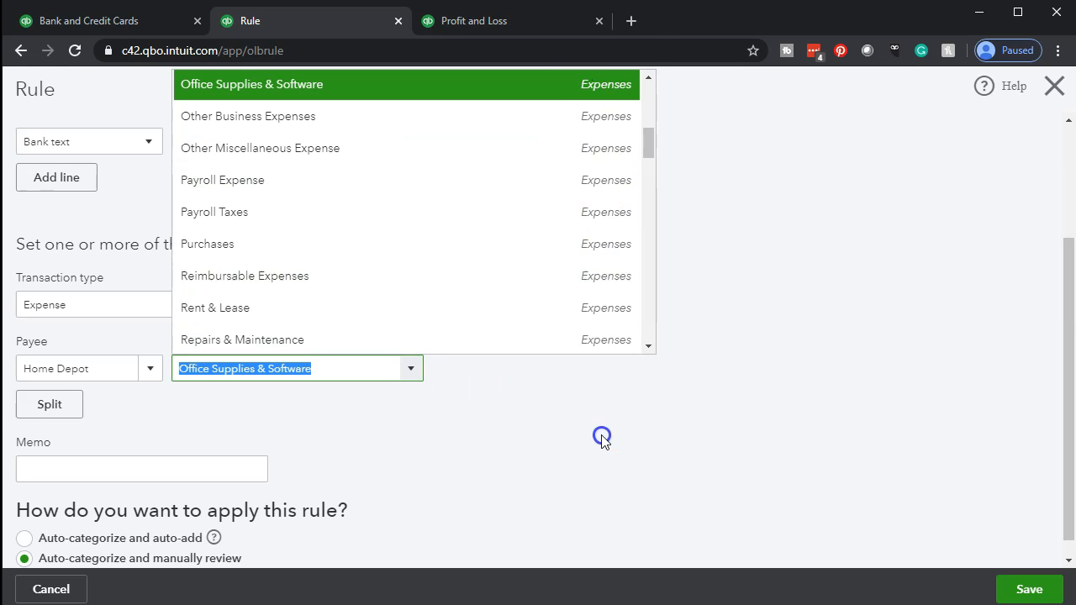
{"action": "scroll", "coordinate": [602, 441], "scroll_direction": "down", "scroll_amount": 1}
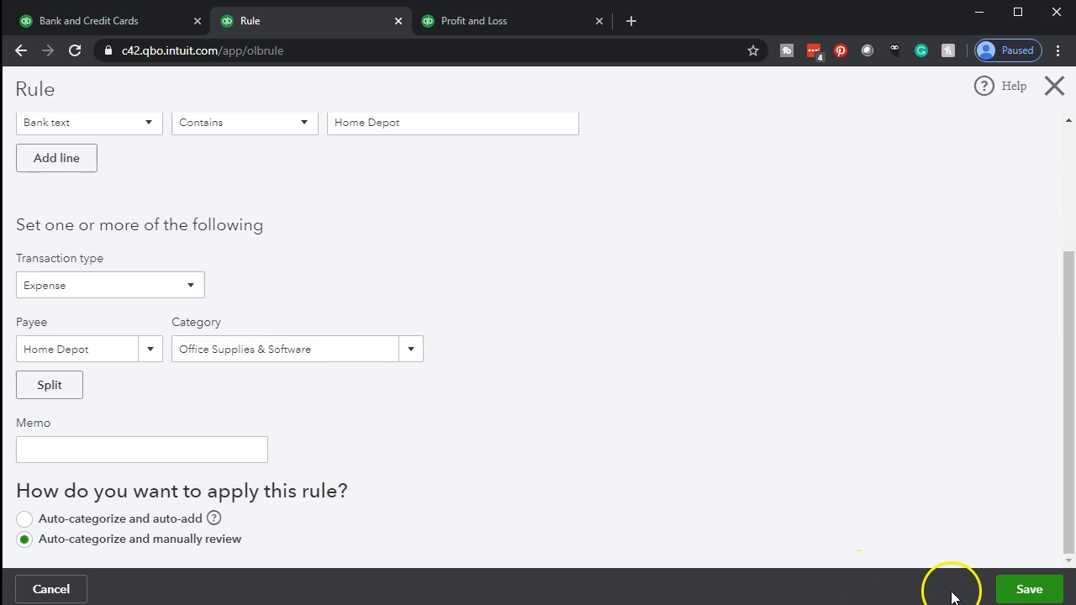
{"action": "left_click", "coordinate": [1024, 591]}
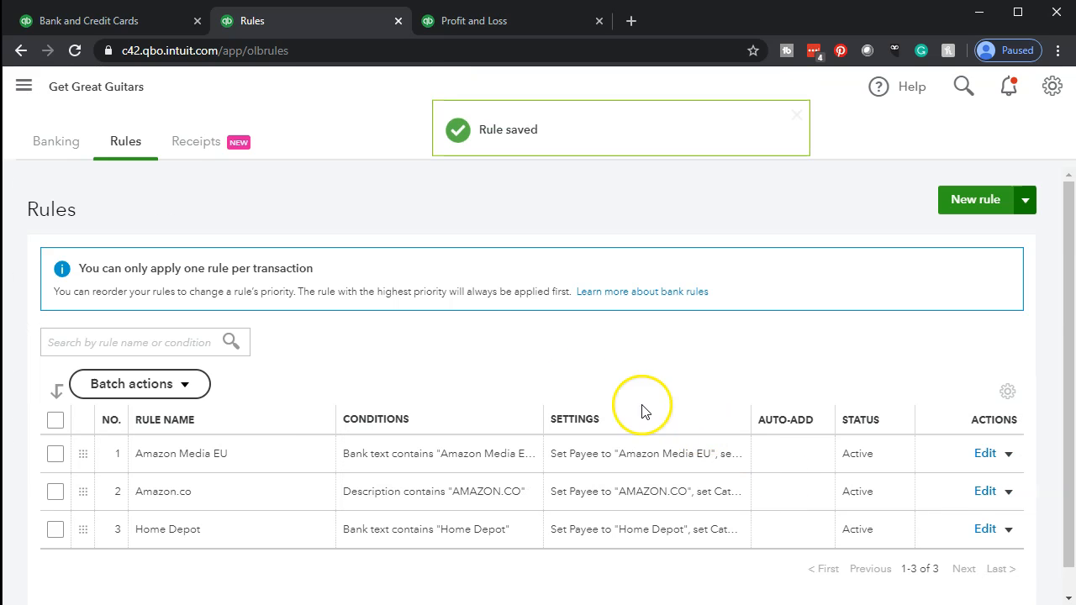
Step: Refresh the bank transactions and compare the Home Depot rows with the saved Home Depot rule
{"action": "left_click", "coordinate": [119, 25]}
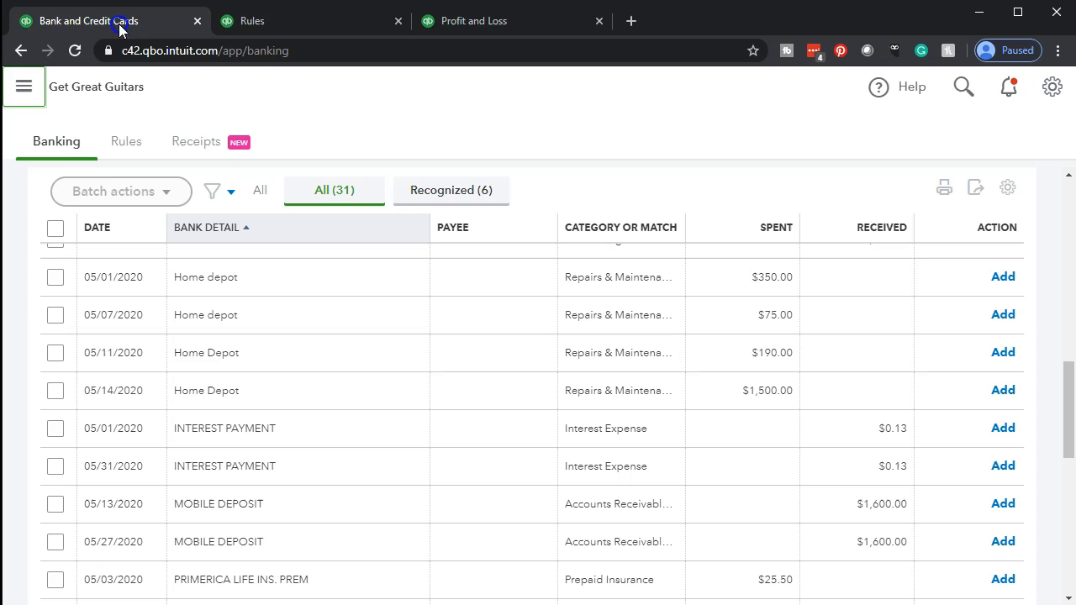
{"action": "left_click", "coordinate": [74, 50]}
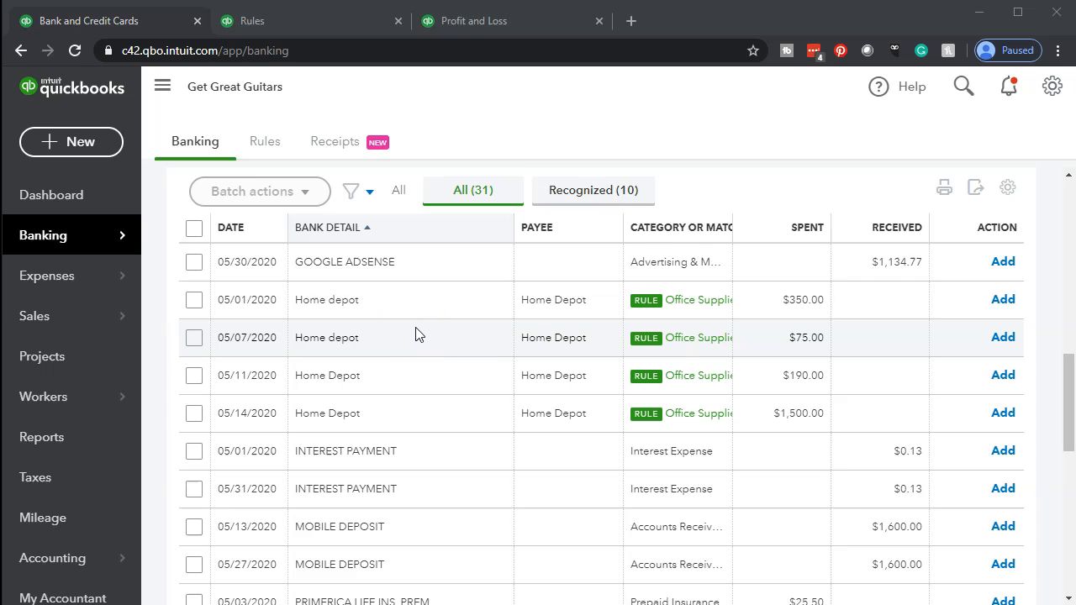
{"action": "left_click", "coordinate": [309, 30]}
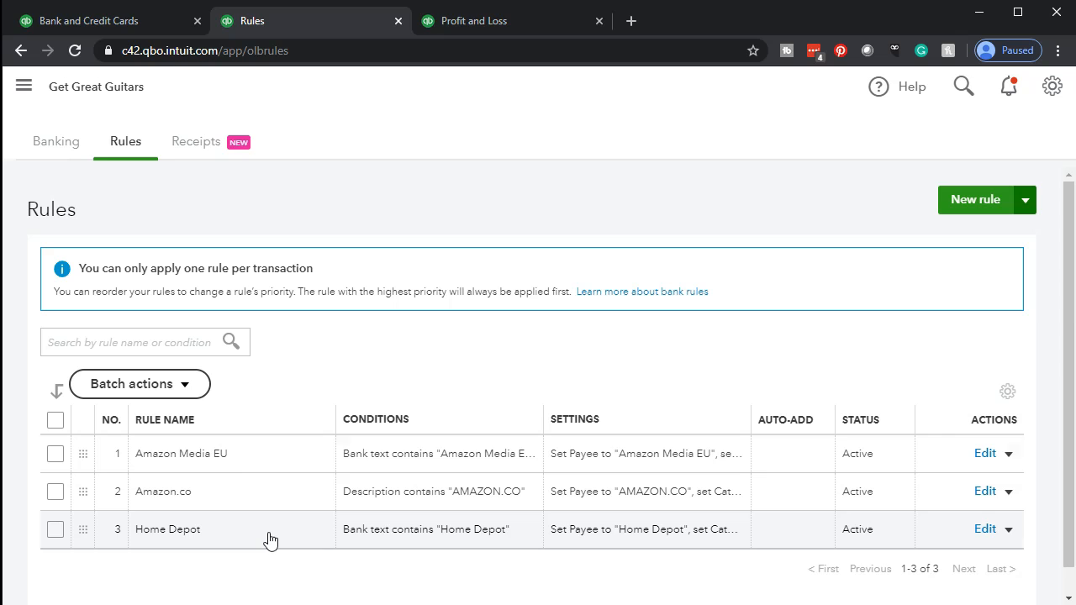
{"action": "left_click", "coordinate": [134, 23]}
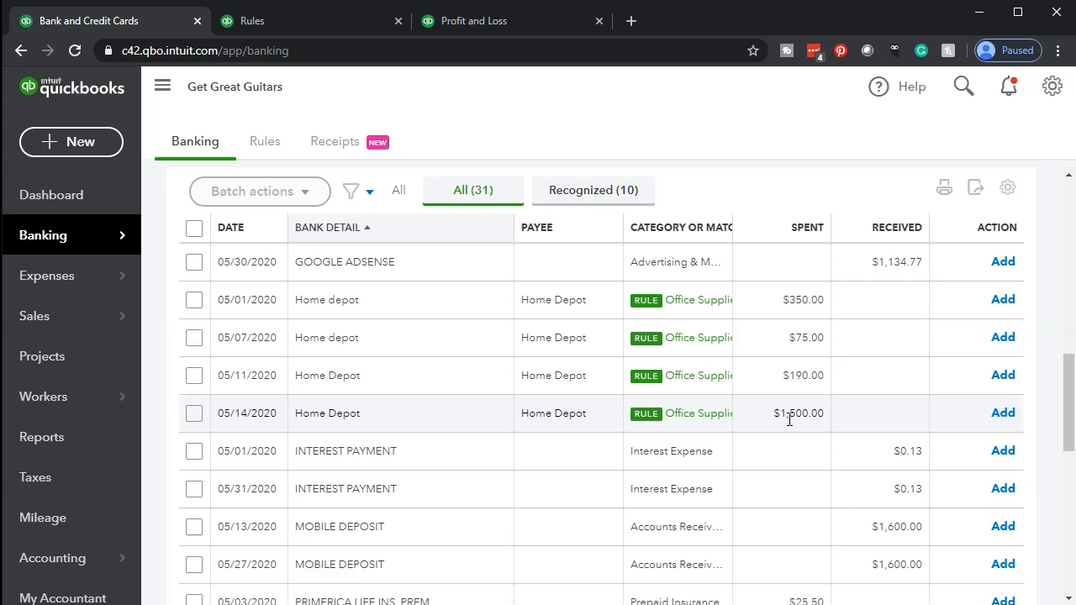
Step: Open the Home Depot rule for editing and rename it Home Depot Over $750
{"action": "left_click", "coordinate": [292, 28]}
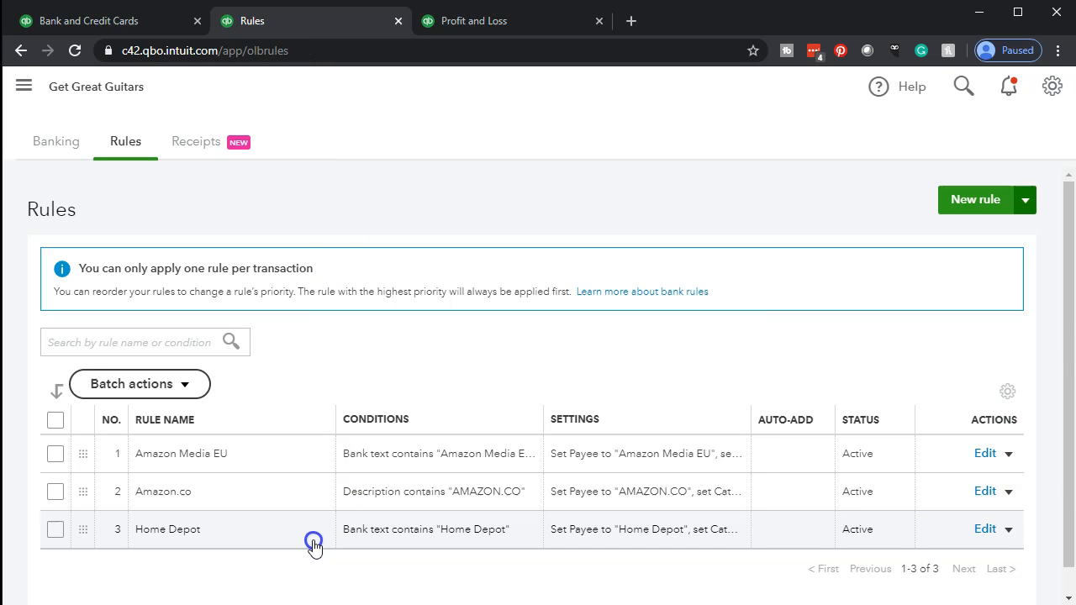
{"action": "left_click", "coordinate": [985, 529]}
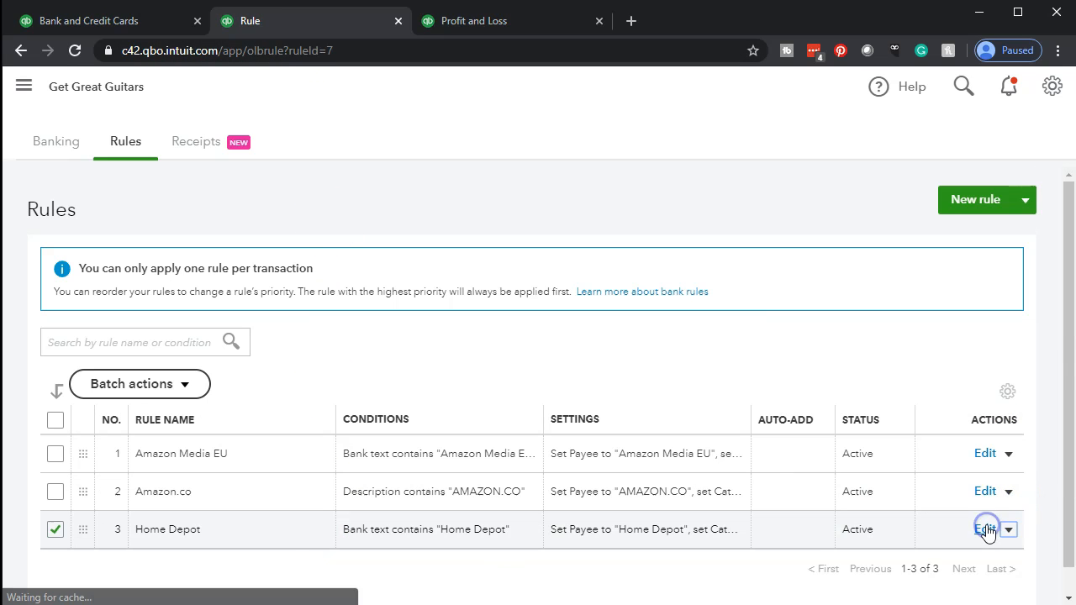
{"action": "left_click", "coordinate": [134, 193]}
{"action": "type", "text": "Over "}
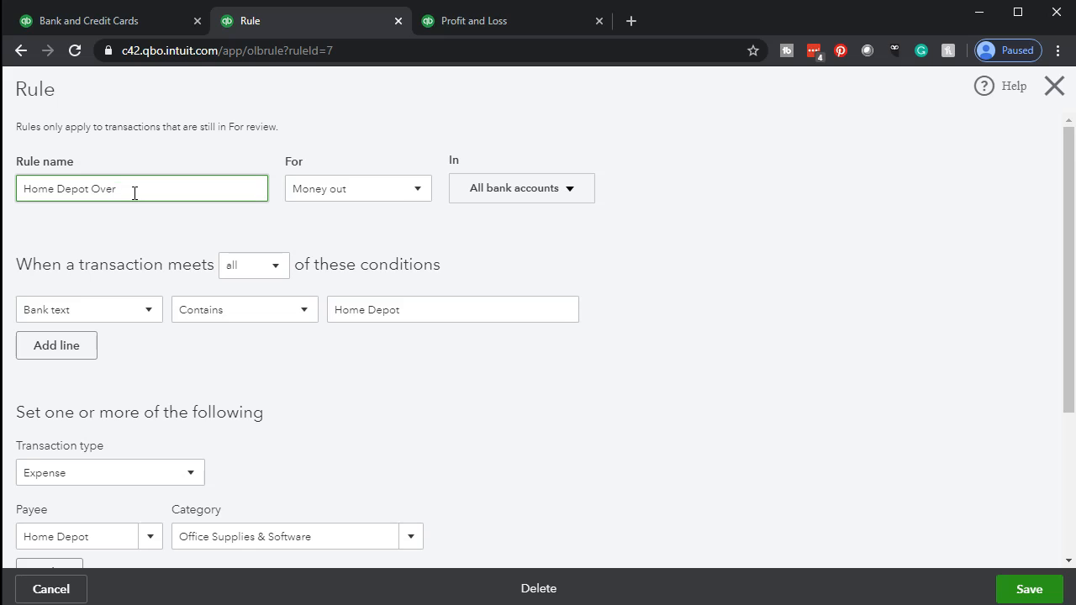
{"action": "type", "text": "$750"}
{"action": "key", "text": "Tab"}
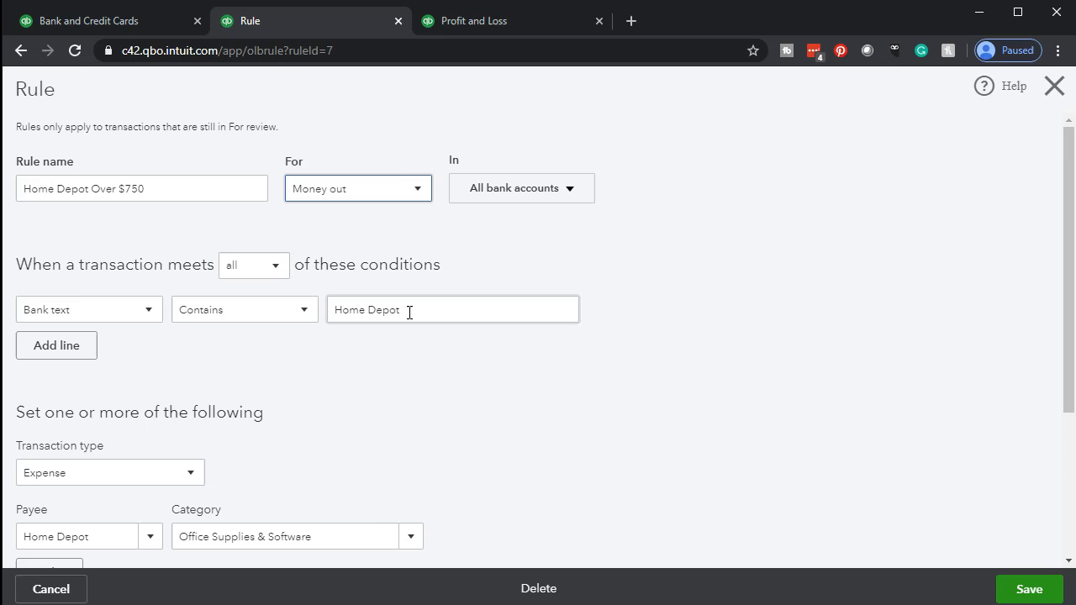
Step: Add a second condition to the rule requiring the amount to be less than 750.00
{"action": "left_click", "coordinate": [78, 353]}
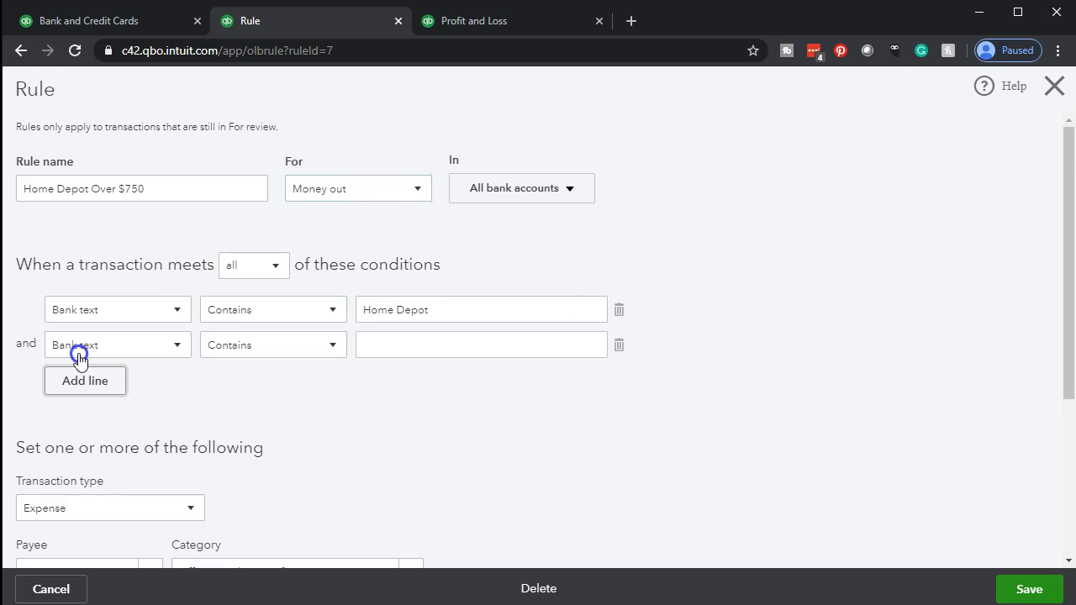
{"action": "left_click", "coordinate": [169, 353]}
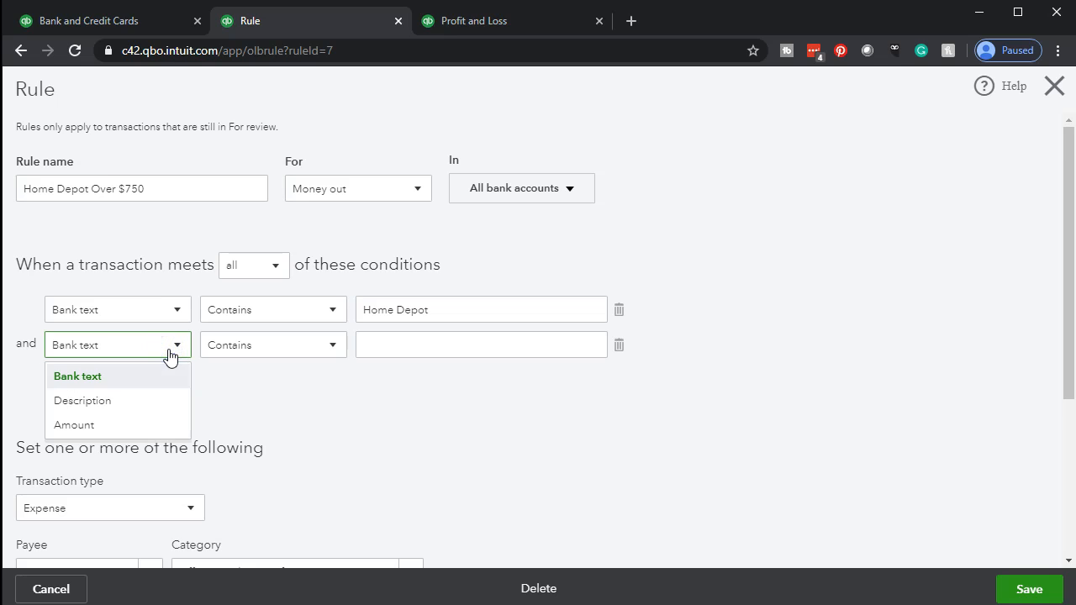
{"action": "left_click", "coordinate": [137, 423]}
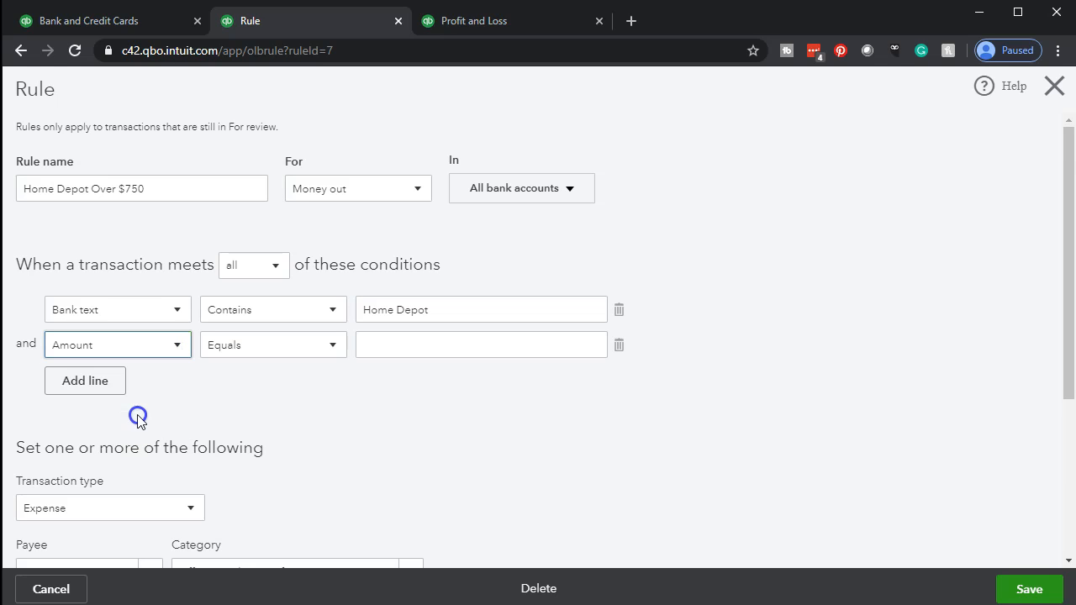
{"action": "left_click", "coordinate": [308, 344]}
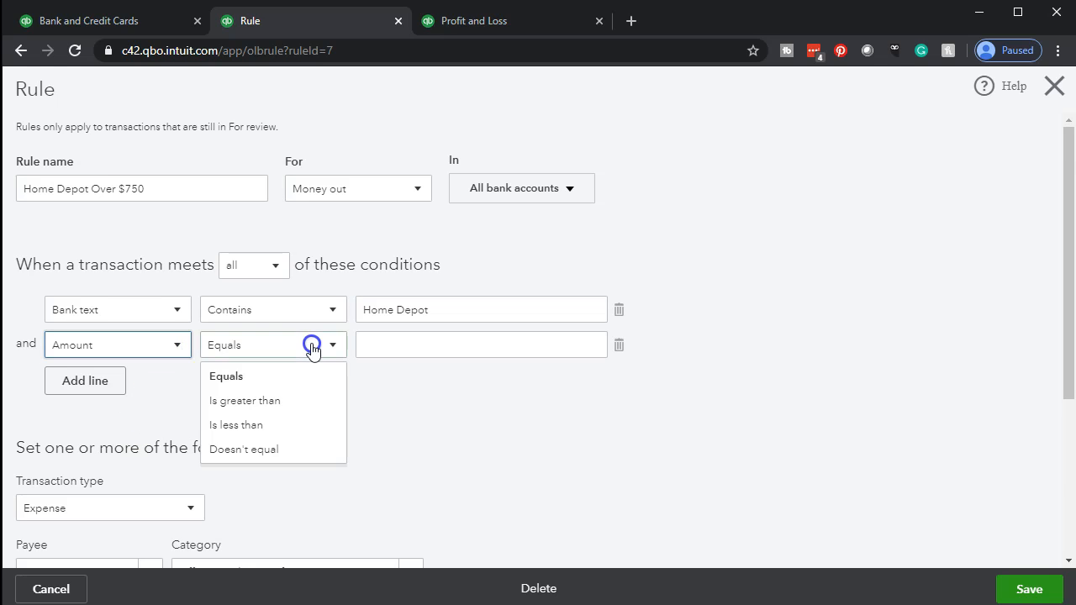
{"action": "left_click", "coordinate": [308, 421]}
{"action": "left_click", "coordinate": [417, 351]}
{"action": "type", "text": "750"}
{"action": "key", "text": "Tab"}
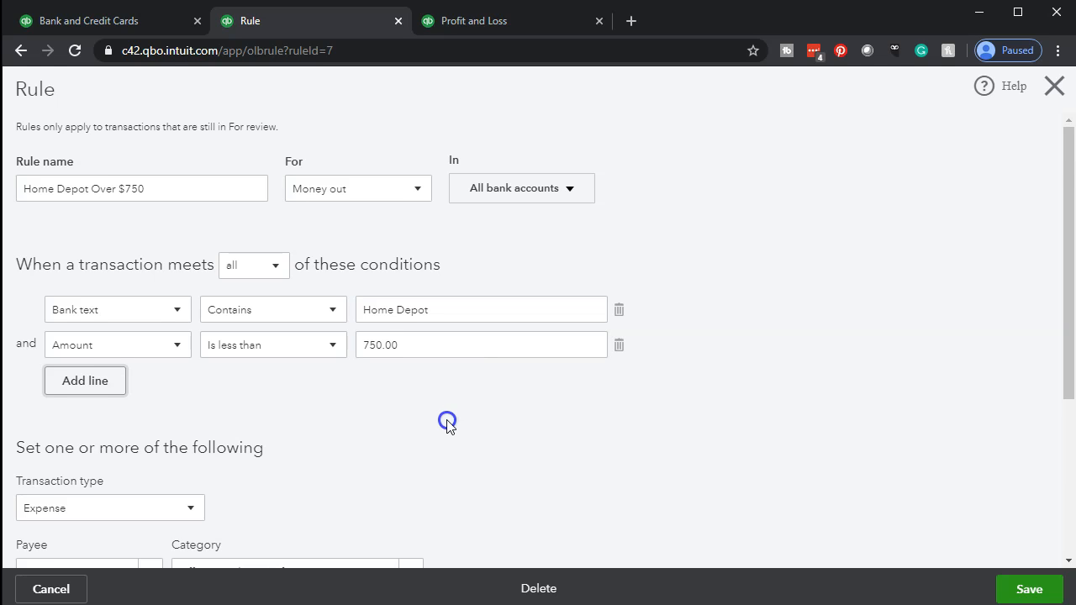
Step: Save the edited rule and refresh the bank transactions to check how it applies to the Home Depot rows
{"action": "scroll", "coordinate": [448, 423], "scroll_direction": "down", "scroll_amount": 2}
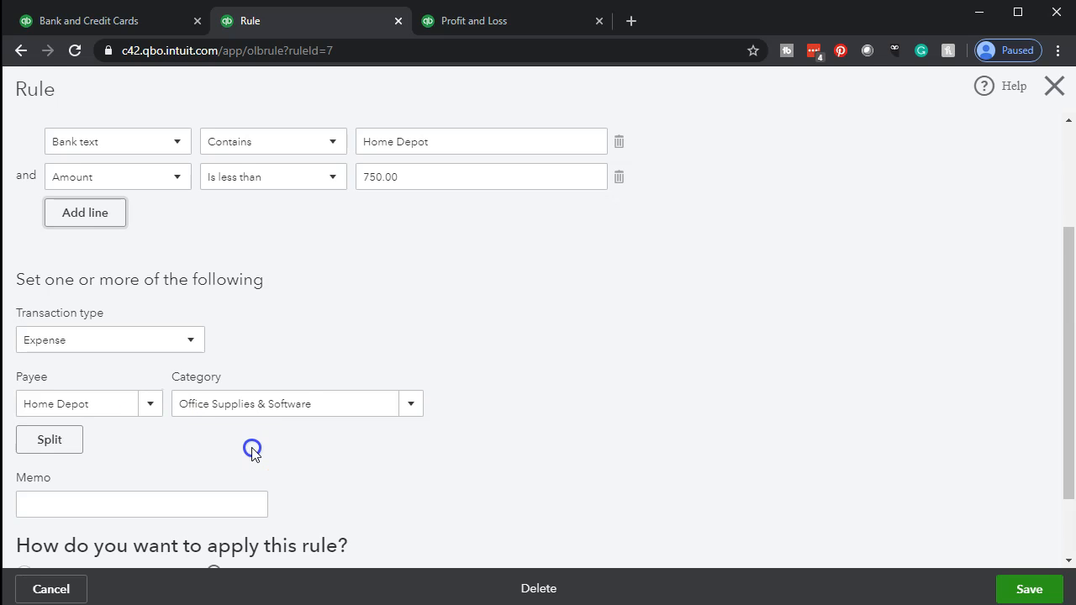
{"action": "scroll", "coordinate": [252, 450], "scroll_direction": "down", "scroll_amount": 1}
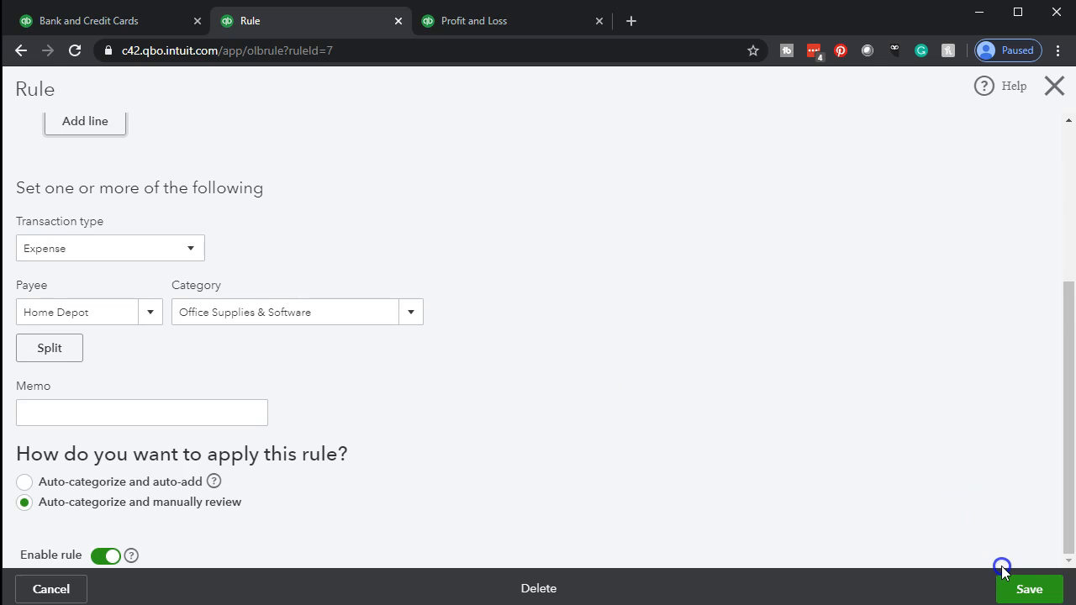
{"action": "left_click", "coordinate": [178, 26]}
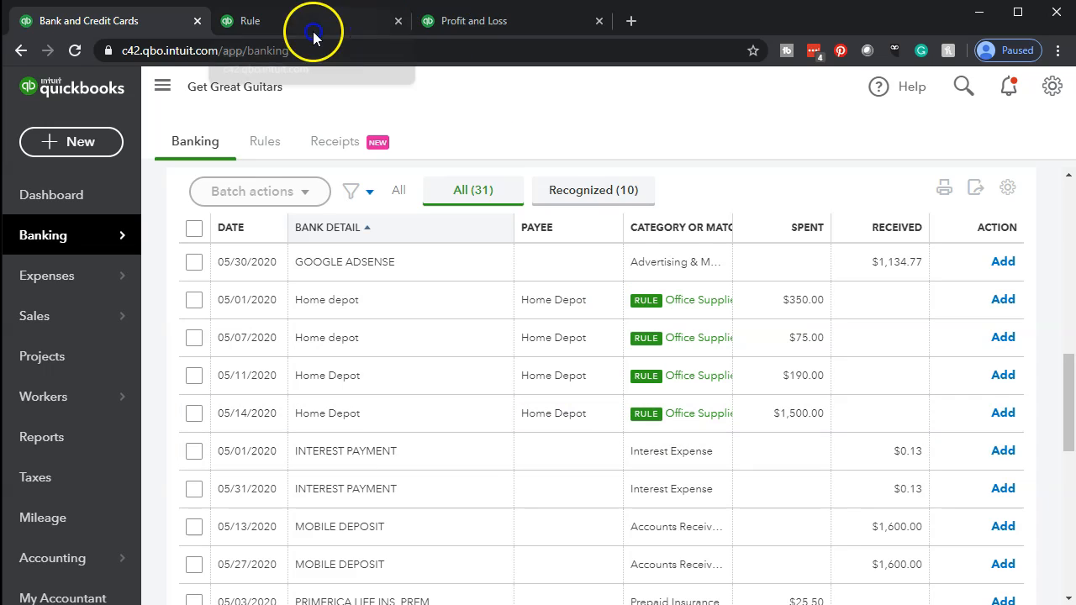
{"action": "left_click", "coordinate": [285, 21]}
{"action": "left_click", "coordinate": [1014, 595]}
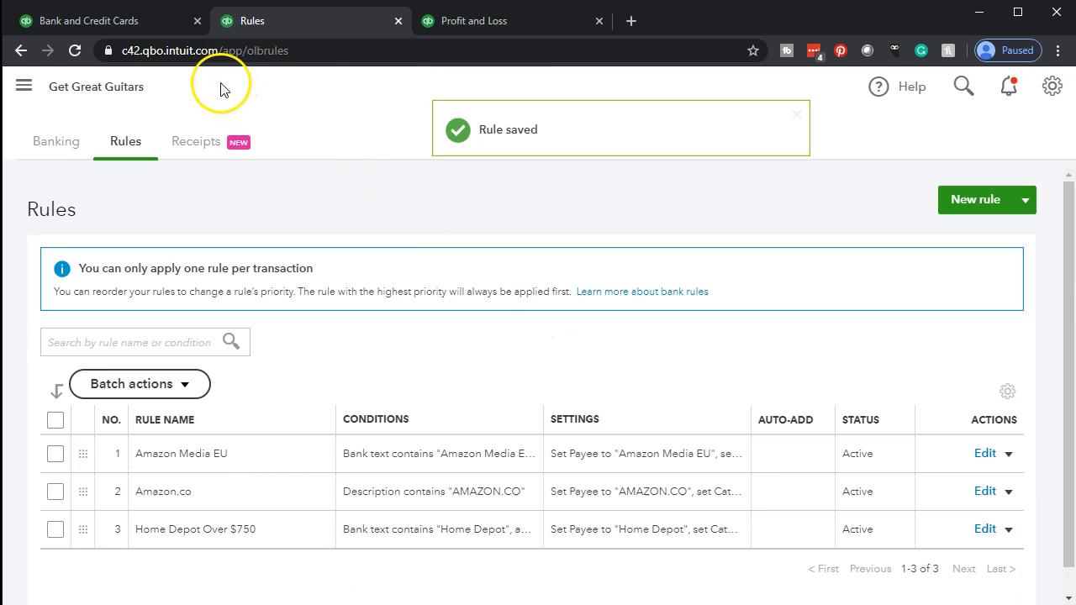
{"action": "left_click", "coordinate": [132, 21]}
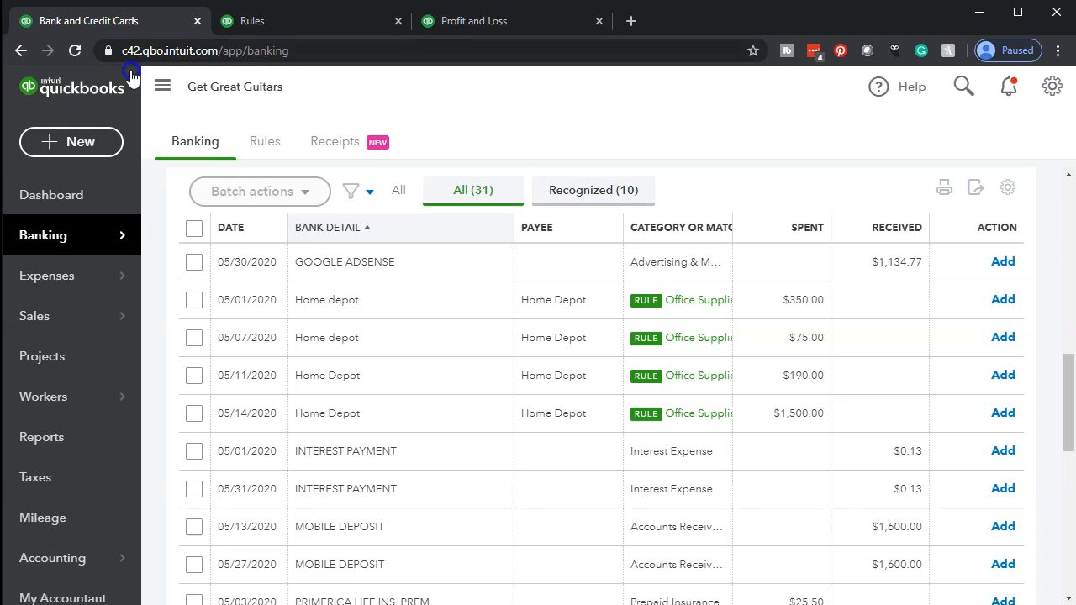
{"action": "left_click", "coordinate": [74, 51]}
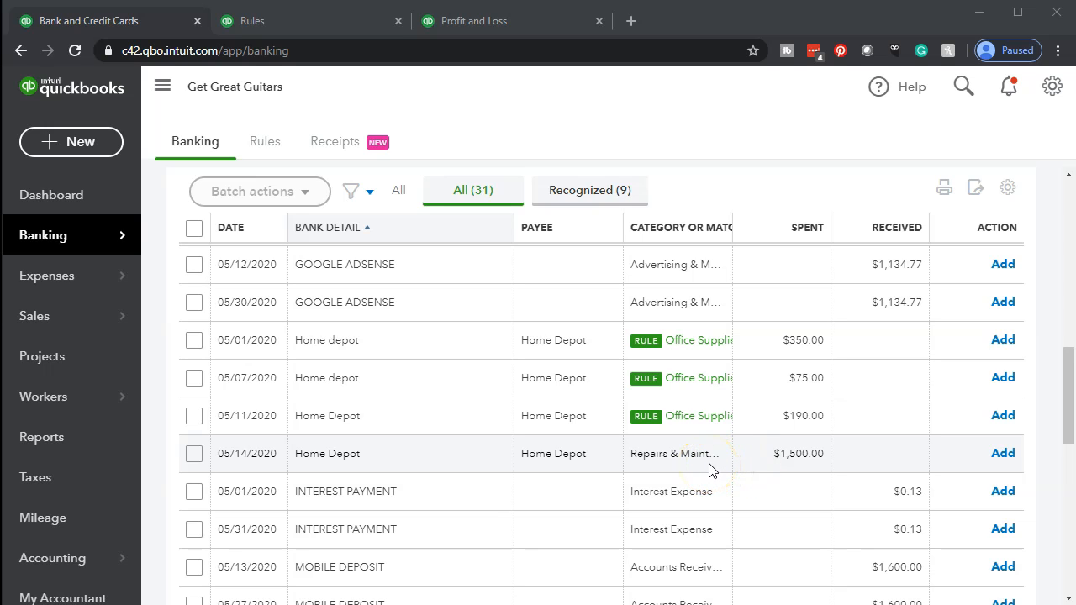
Step: Start another new bank rule from the Rules page and name it Home Depot
{"action": "left_click", "coordinate": [323, 28]}
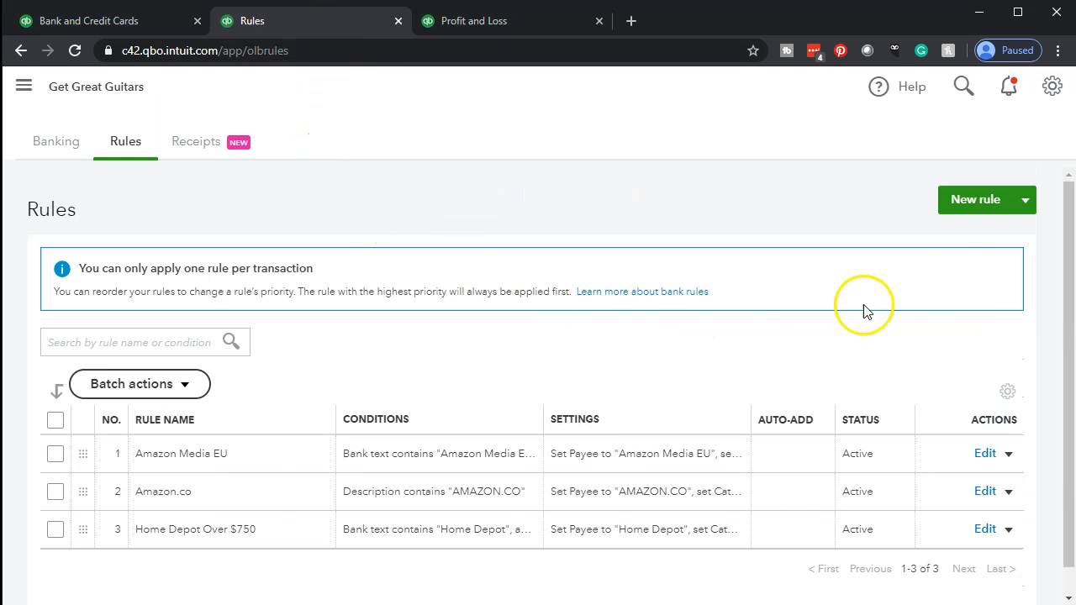
{"action": "left_click", "coordinate": [968, 205]}
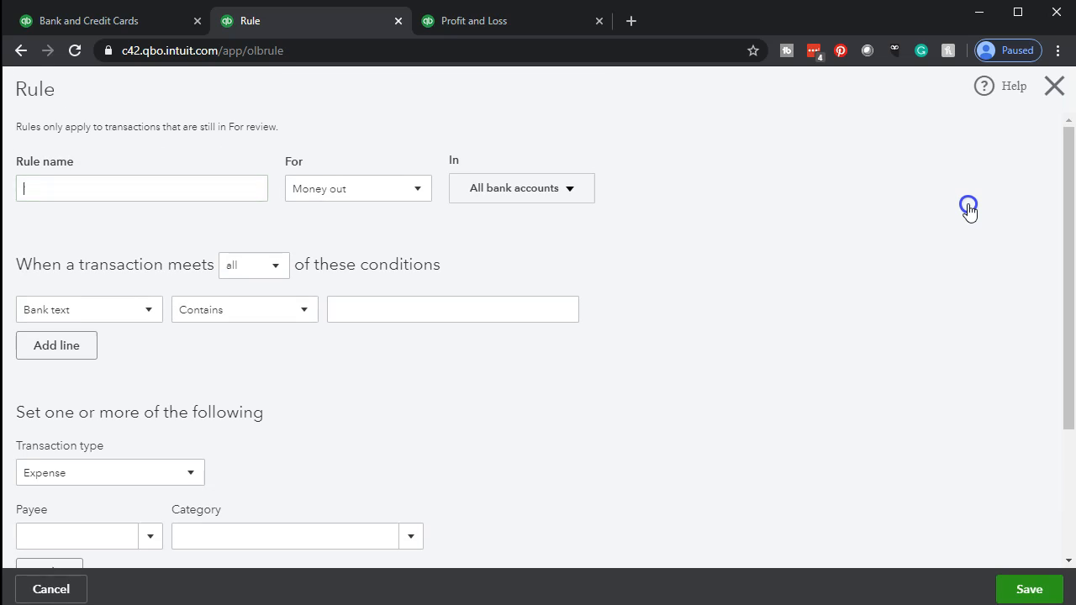
{"action": "left_click", "coordinate": [292, 183]}
{"action": "type", "text": "Ho"}
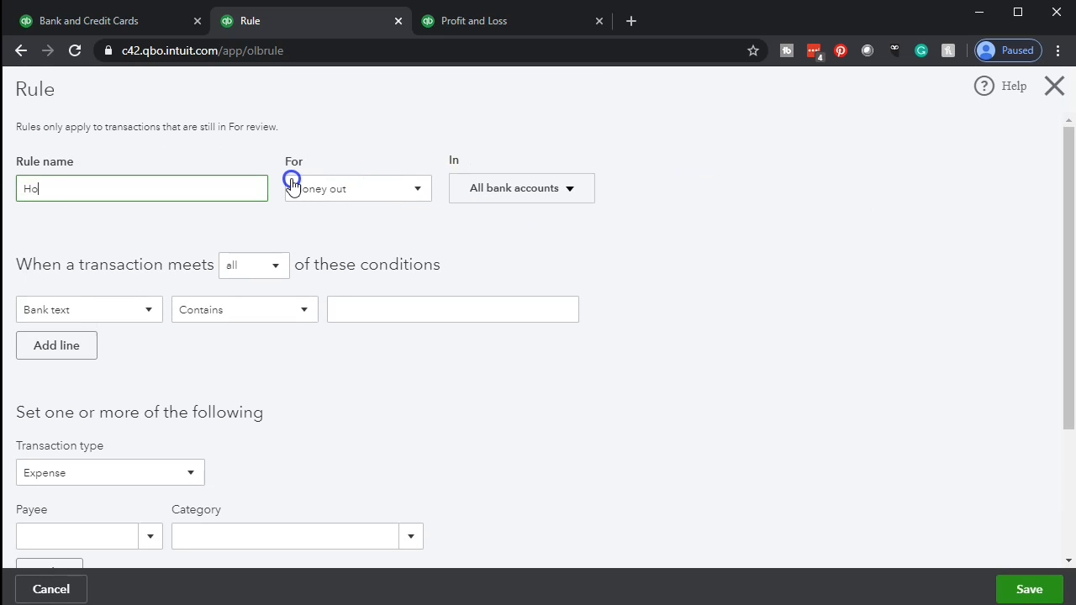
{"action": "type", "text": "me Depot"}
{"action": "key", "text": "Tab"}
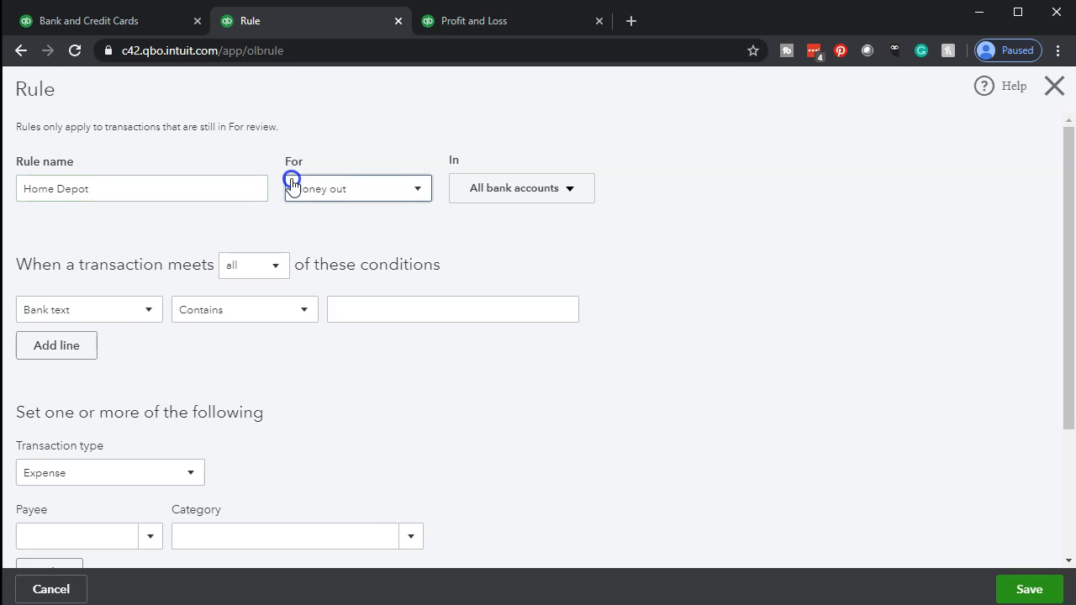
Step: Copy the rule name into the first condition so that it matches bank text containing Home Depot
{"action": "left_click", "coordinate": [101, 192]}
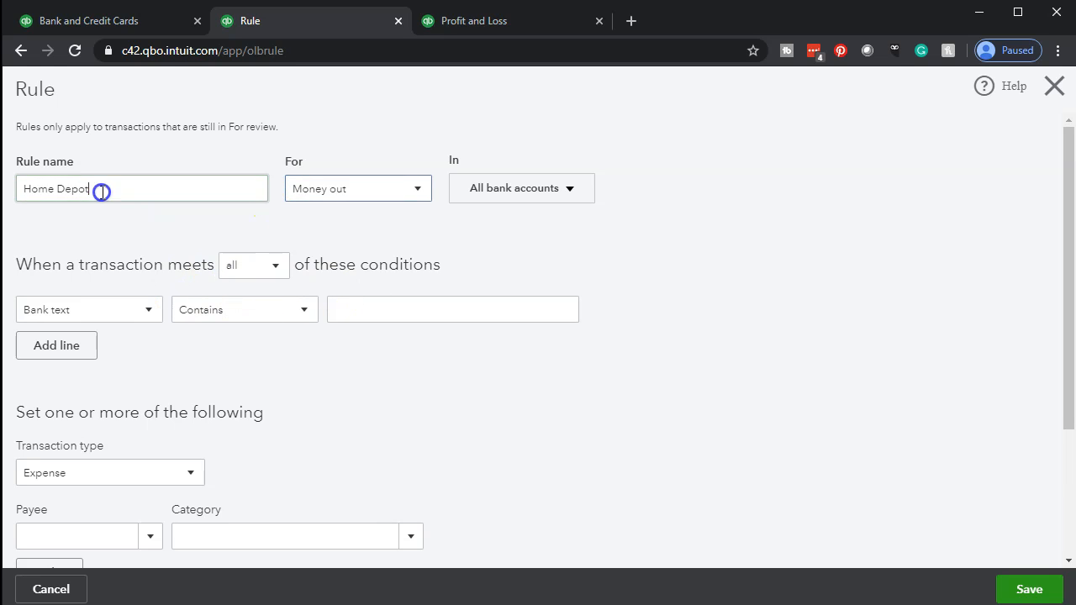
{"action": "triple_click", "coordinate": [101, 192]}
{"action": "key", "text": "ctrl+c"}
{"action": "left_click", "coordinate": [367, 302]}
{"action": "key", "text": "ctrl+v"}
{"action": "left_click", "coordinate": [375, 374]}
{"action": "scroll", "coordinate": [383, 404], "scroll_direction": "down", "scroll_amount": 1}
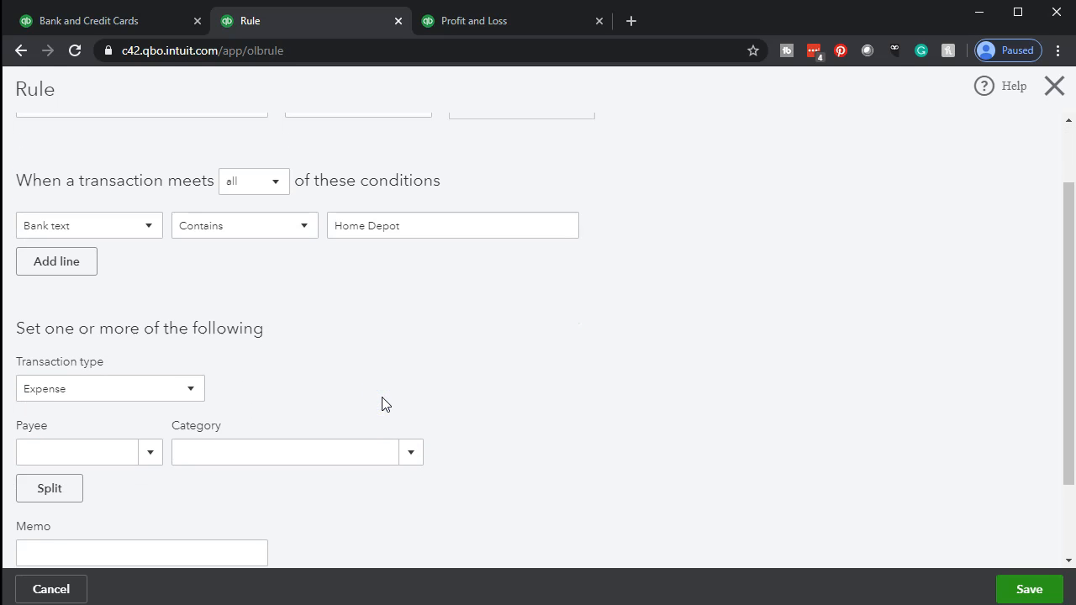
{"action": "left_click", "coordinate": [233, 318]}
Step: Add a second condition to the new rule requiring the amount to be greater than 750.00
{"action": "left_click", "coordinate": [74, 269]}
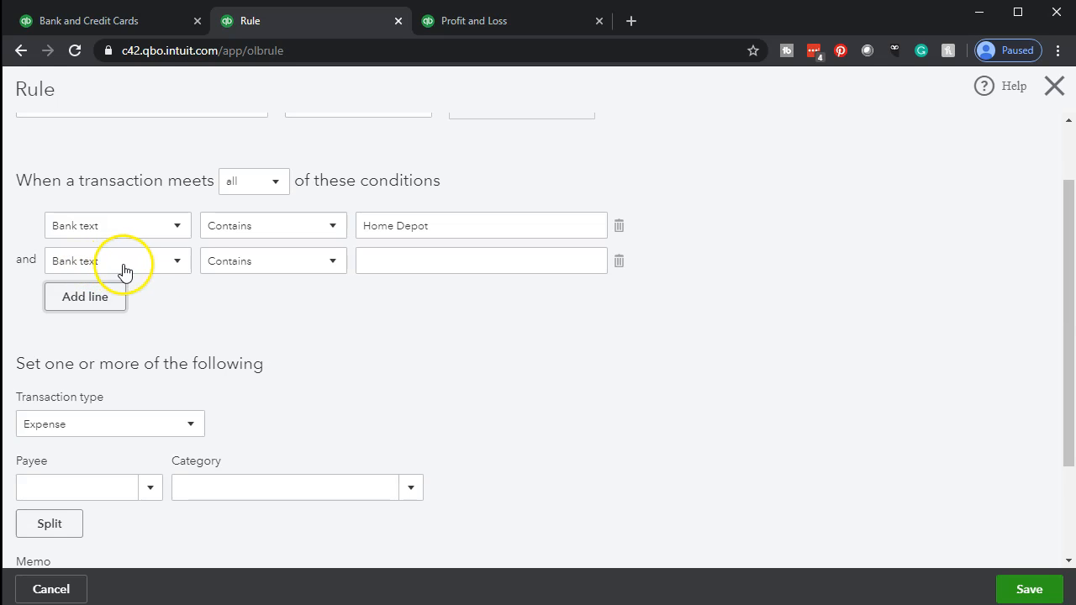
{"action": "left_click", "coordinate": [326, 262]}
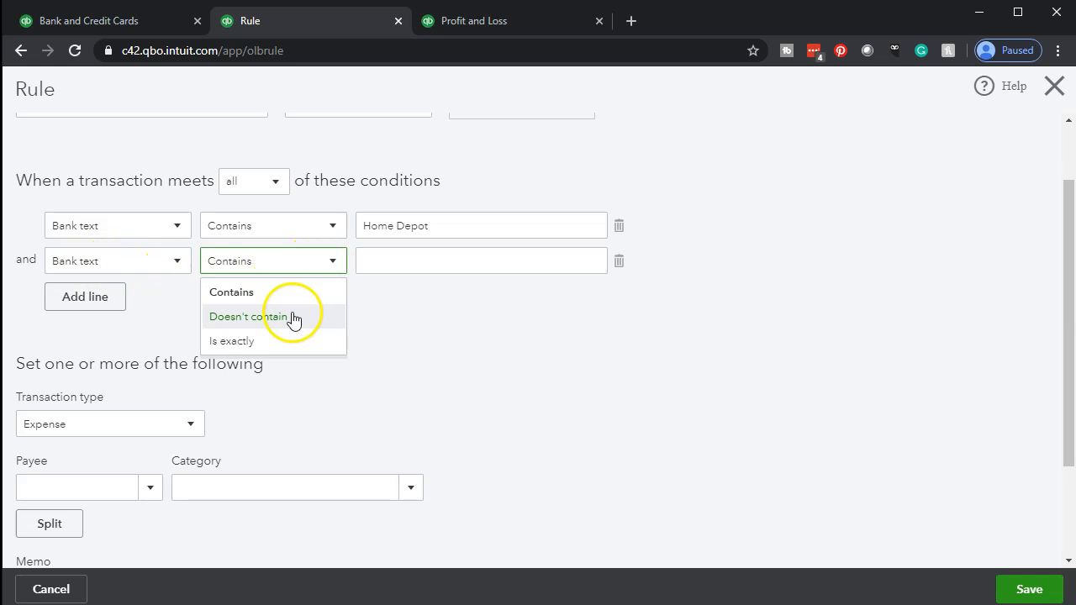
{"action": "left_click", "coordinate": [161, 264]}
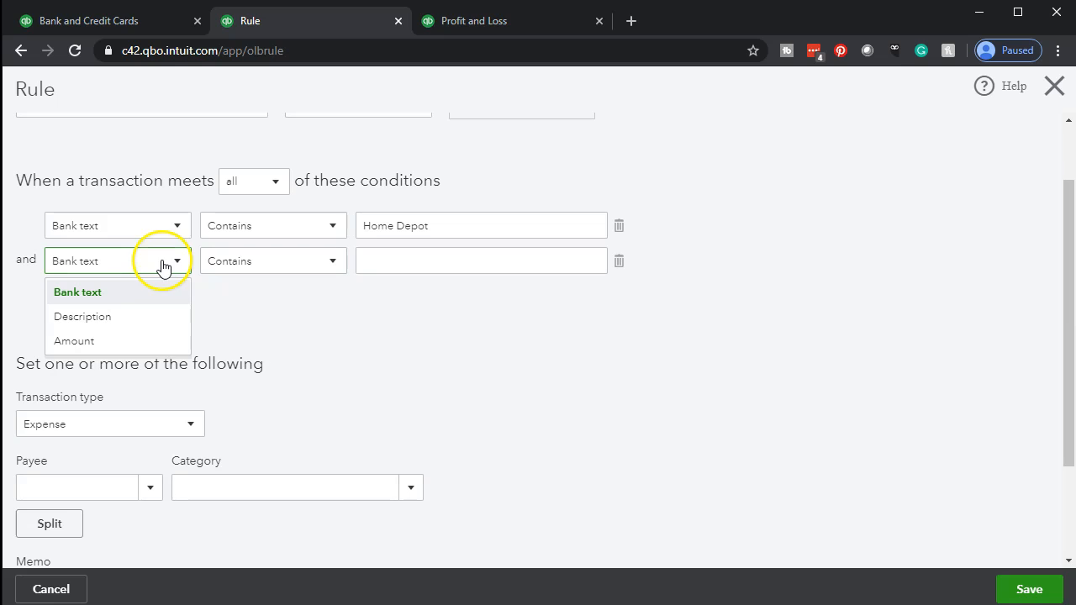
{"action": "left_click", "coordinate": [116, 342]}
{"action": "left_click", "coordinate": [327, 266]}
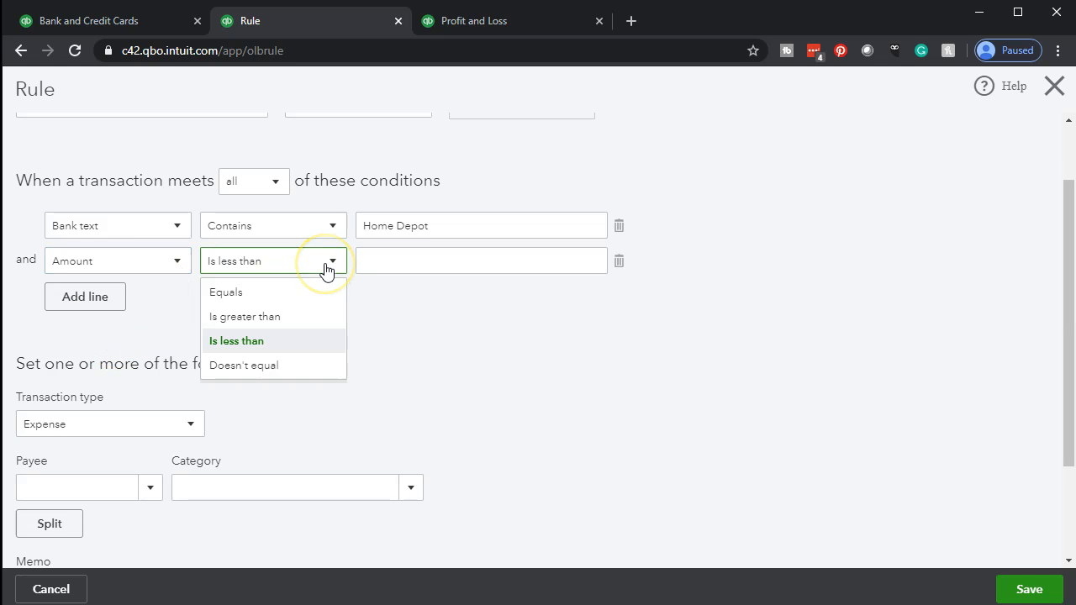
{"action": "left_click", "coordinate": [309, 316]}
{"action": "left_click", "coordinate": [408, 267]}
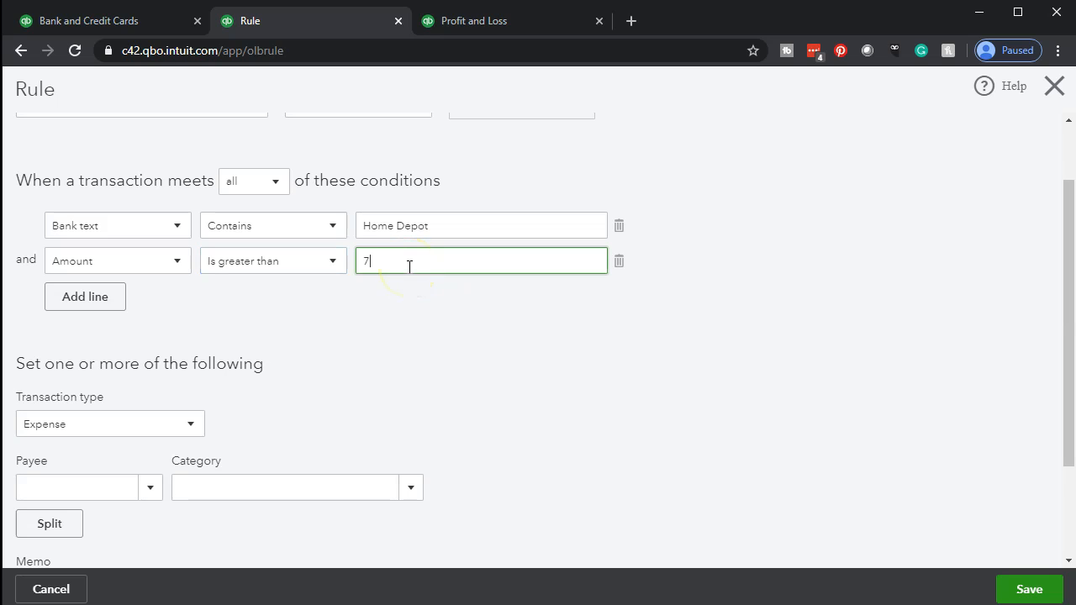
{"action": "left_click", "coordinate": [425, 338]}
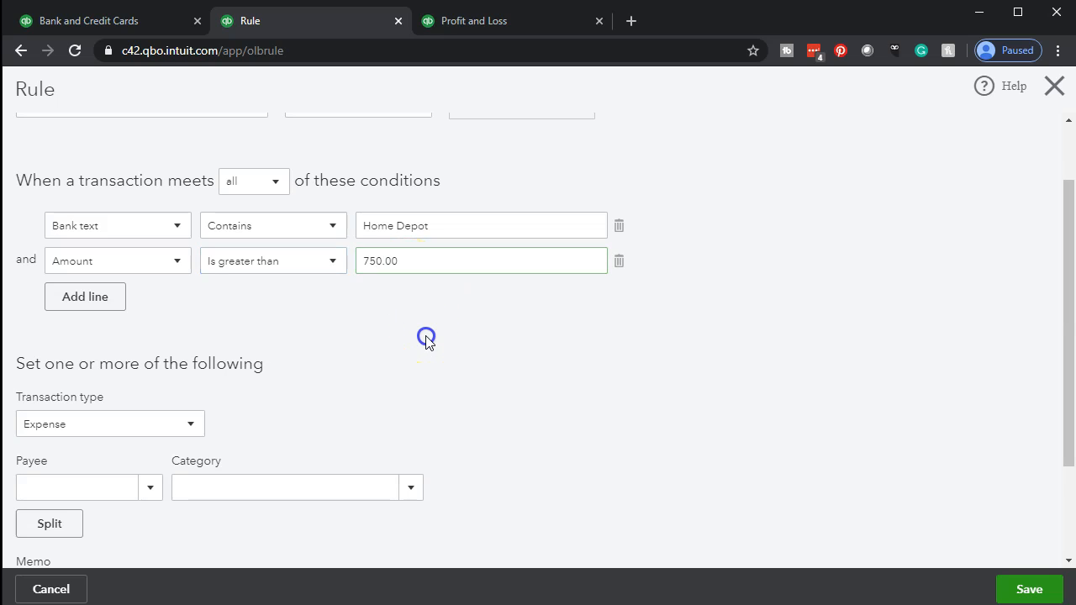
Step: Set the new rule's payee to Home Depot and its category to Machinery & Equipment
{"action": "scroll", "coordinate": [426, 338], "scroll_direction": "down", "scroll_amount": 1}
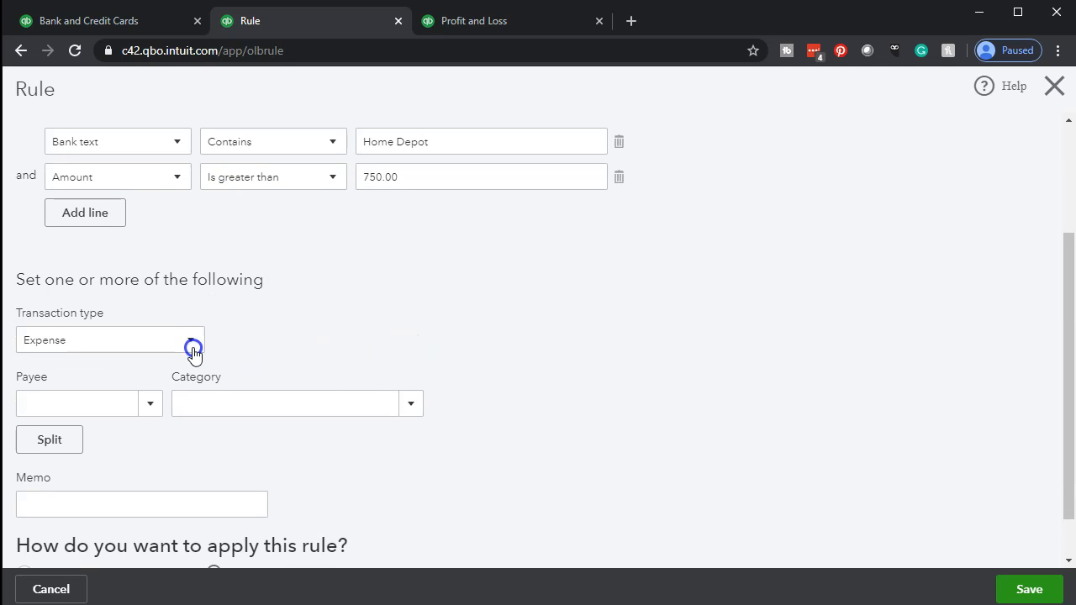
{"action": "left_click", "coordinate": [108, 404]}
{"action": "type", "text": "H"}
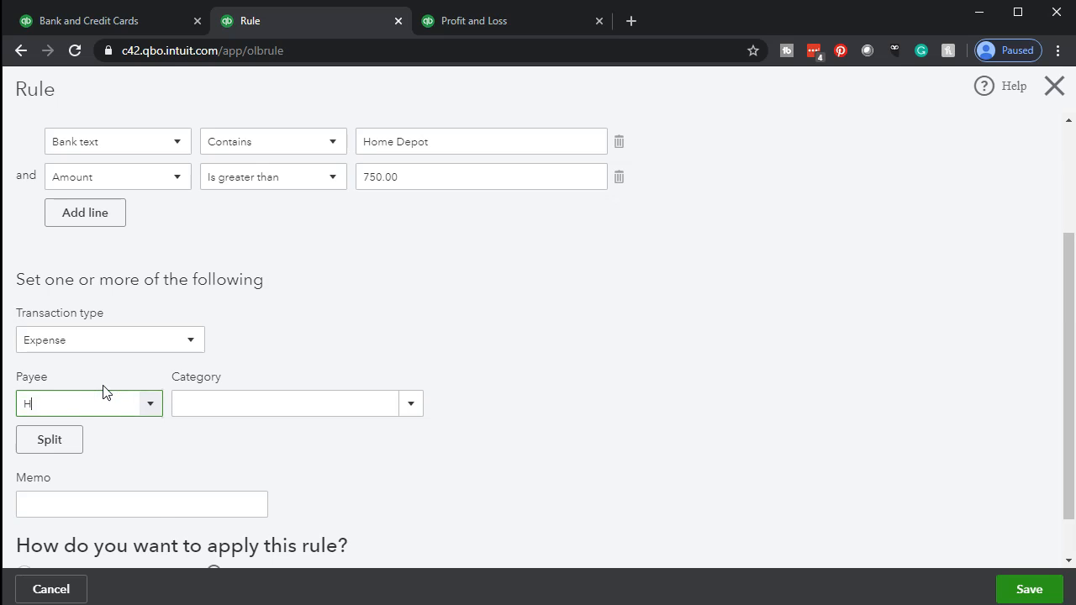
{"action": "type", "text": "ome"}
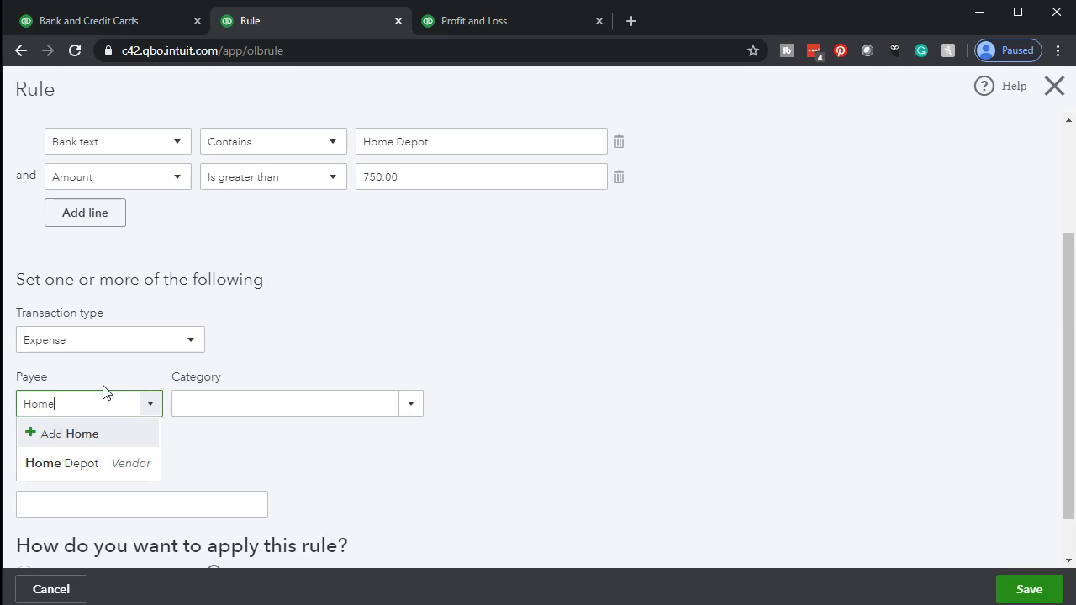
{"action": "key", "text": "Tab"}
{"action": "type", "text": "E"}
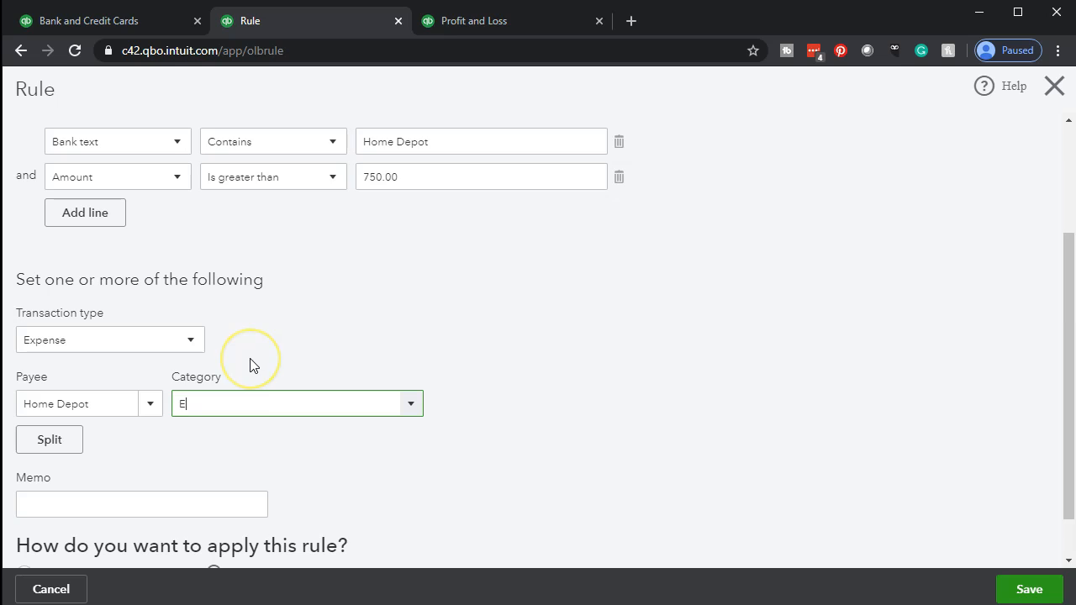
{"action": "type", "text": "quipment Rental Income"}
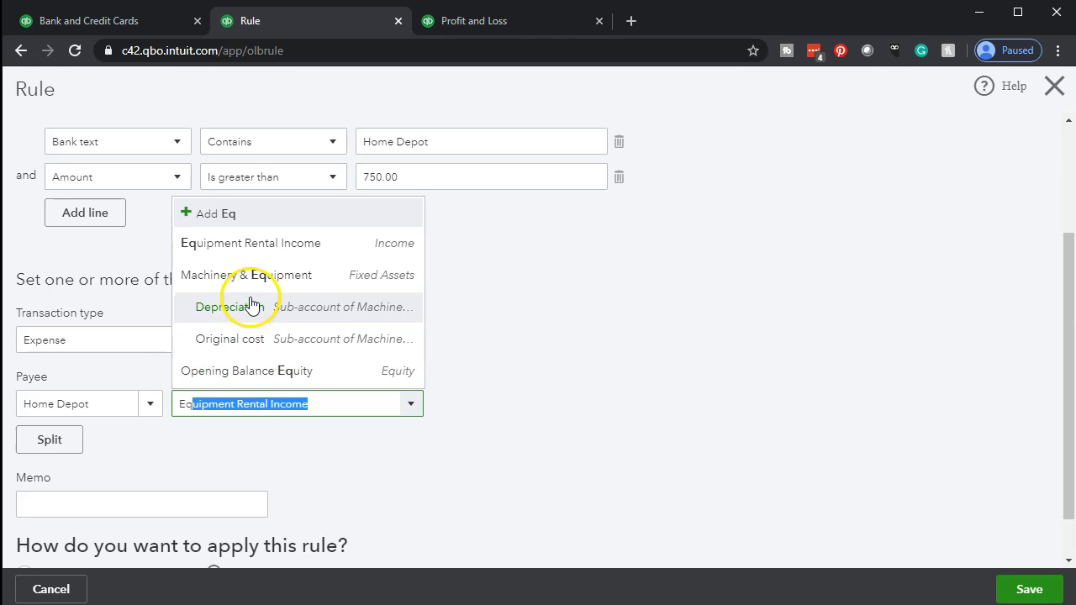
{"action": "left_click", "coordinate": [378, 289]}
{"action": "scroll", "coordinate": [733, 330], "scroll_direction": "down", "scroll_amount": 1}
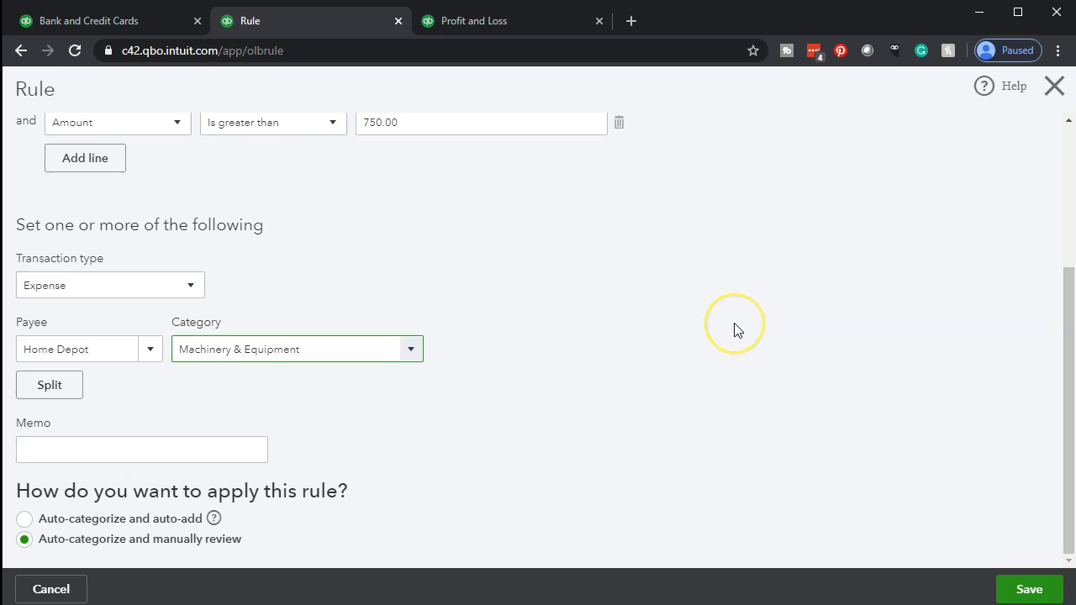
Step: Save the new rule and refresh the bank transactions to check the category on the Home Depot rows
{"action": "left_click", "coordinate": [1021, 590]}
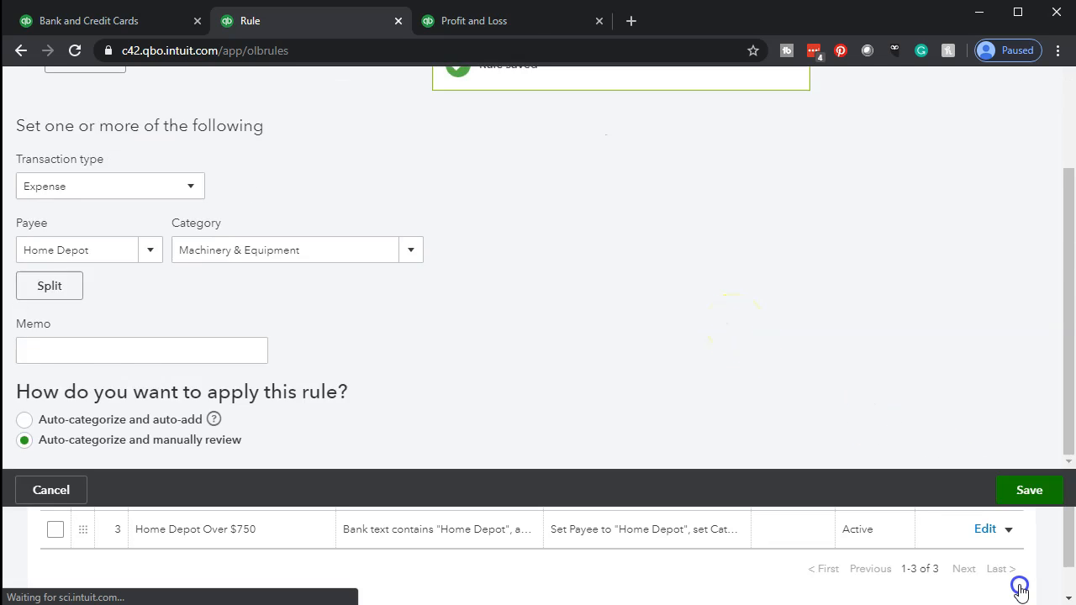
{"action": "left_click", "coordinate": [150, 23]}
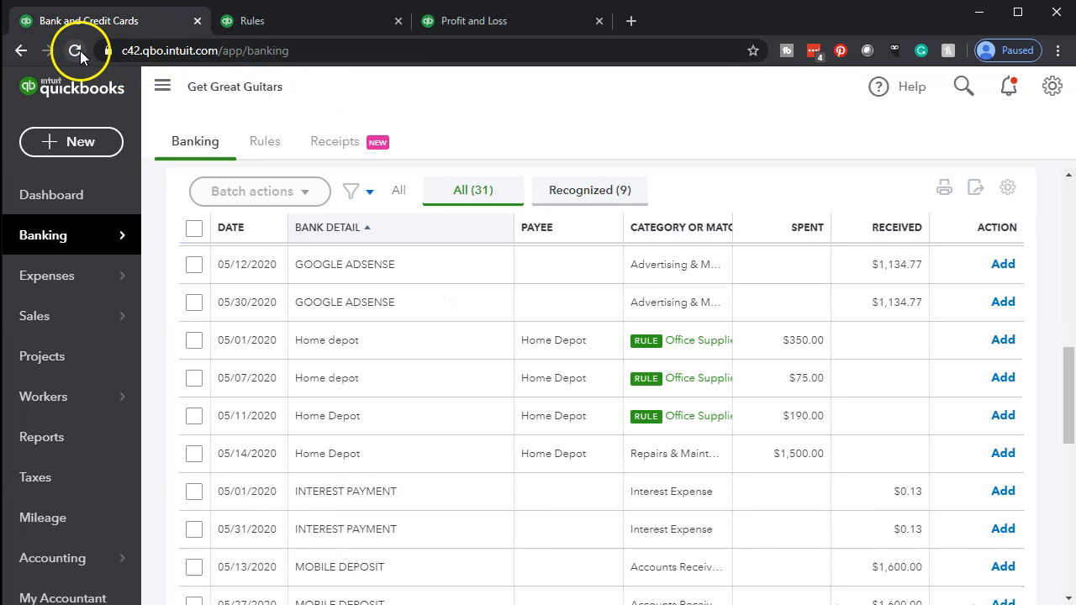
{"action": "left_click", "coordinate": [75, 51]}
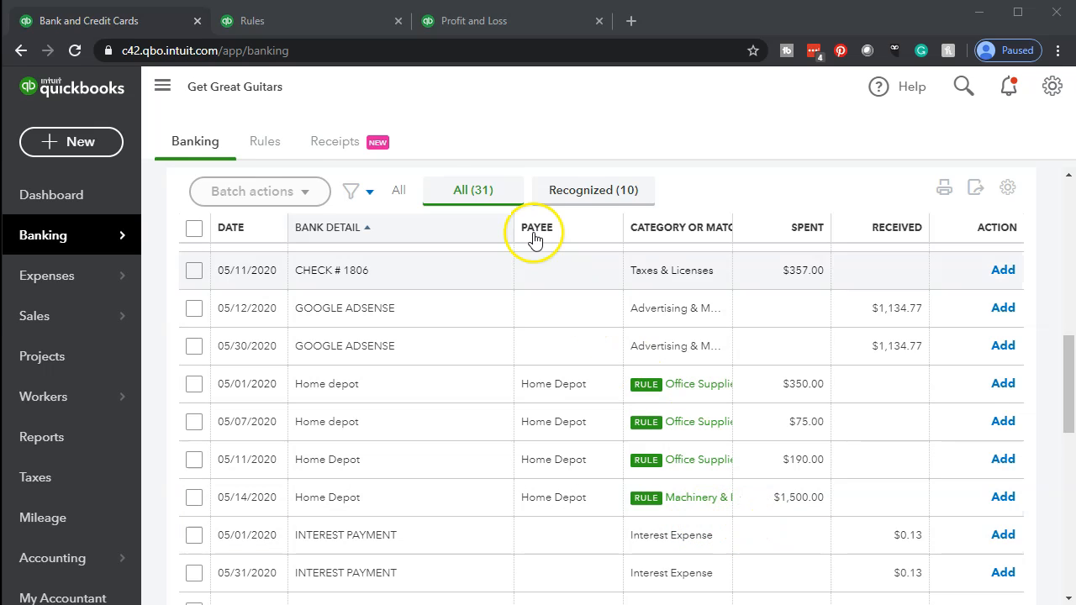
Step: Edit the Home Depot rule to remove its amount condition, leaving only the bank text condition, and save it
{"action": "left_click", "coordinate": [327, 24]}
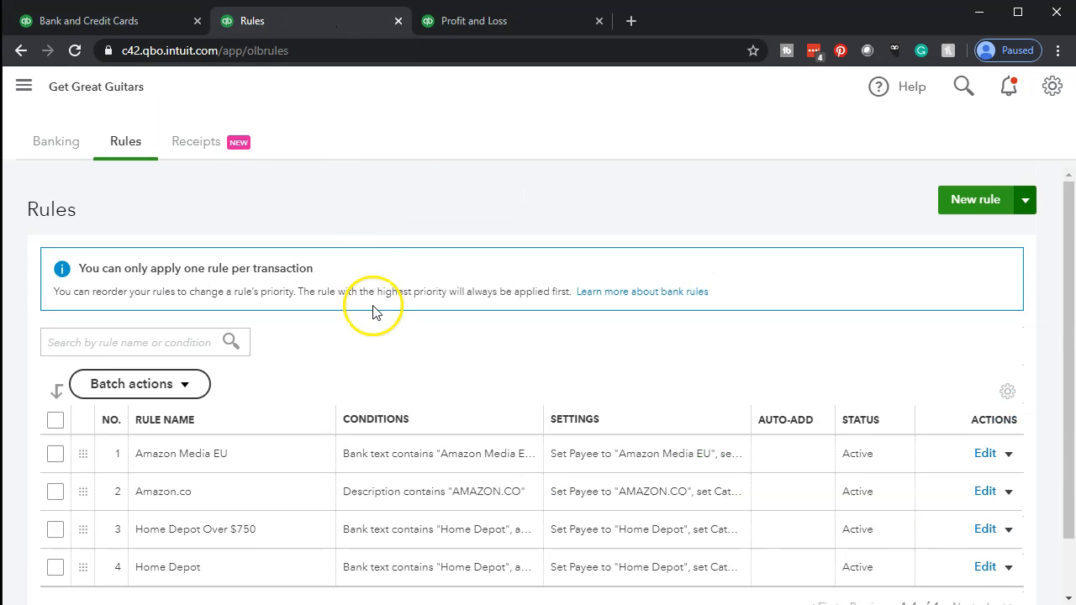
{"action": "scroll", "coordinate": [437, 403], "scroll_direction": "down", "scroll_amount": 1}
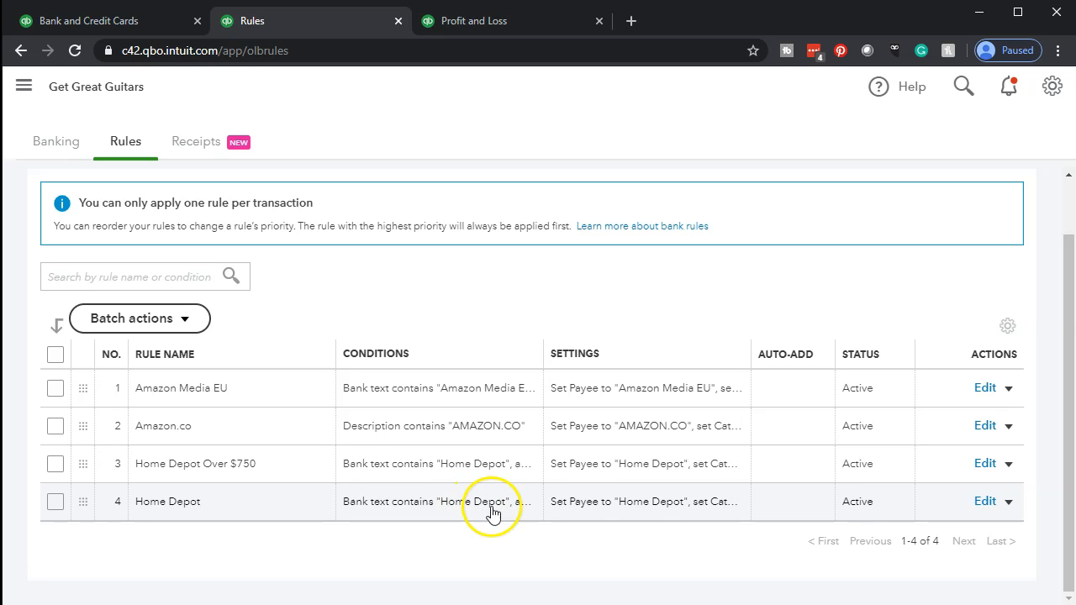
{"action": "left_click", "coordinate": [984, 503]}
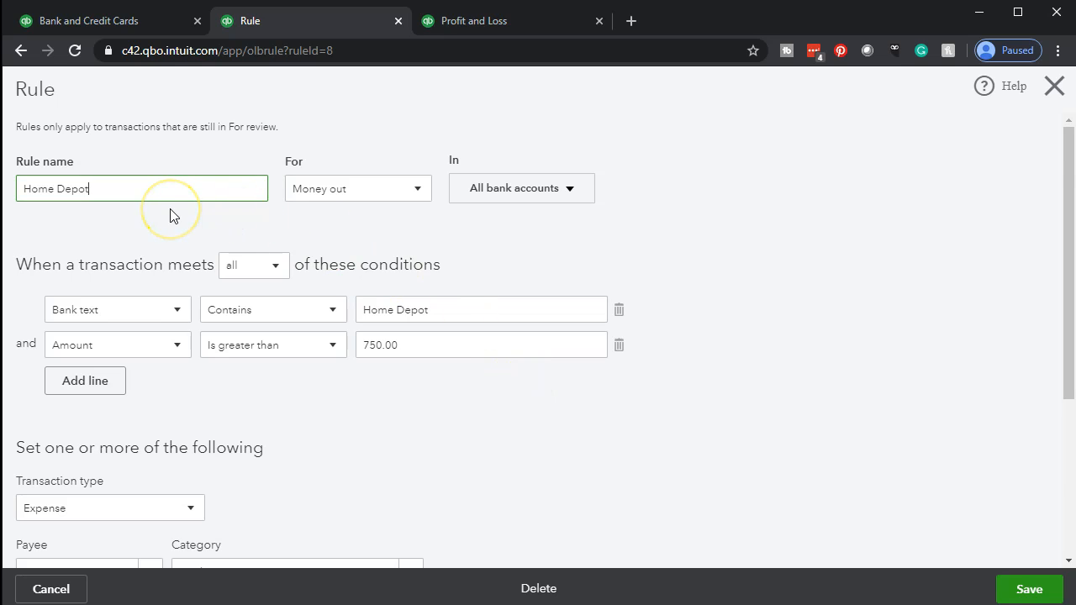
{"action": "scroll", "coordinate": [173, 231], "scroll_direction": "down", "scroll_amount": 1}
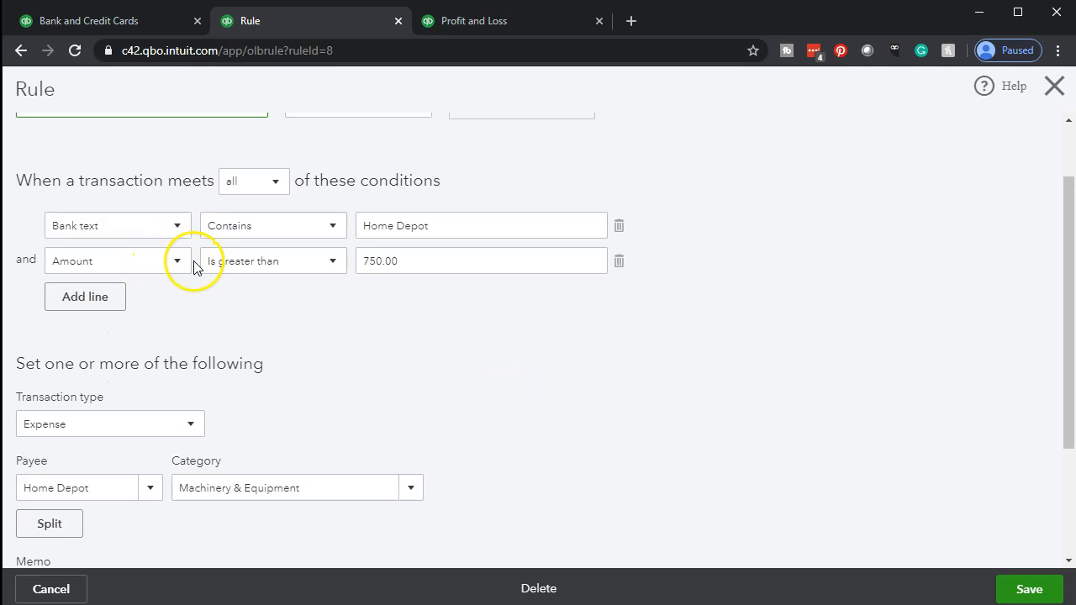
{"action": "left_click", "coordinate": [618, 262]}
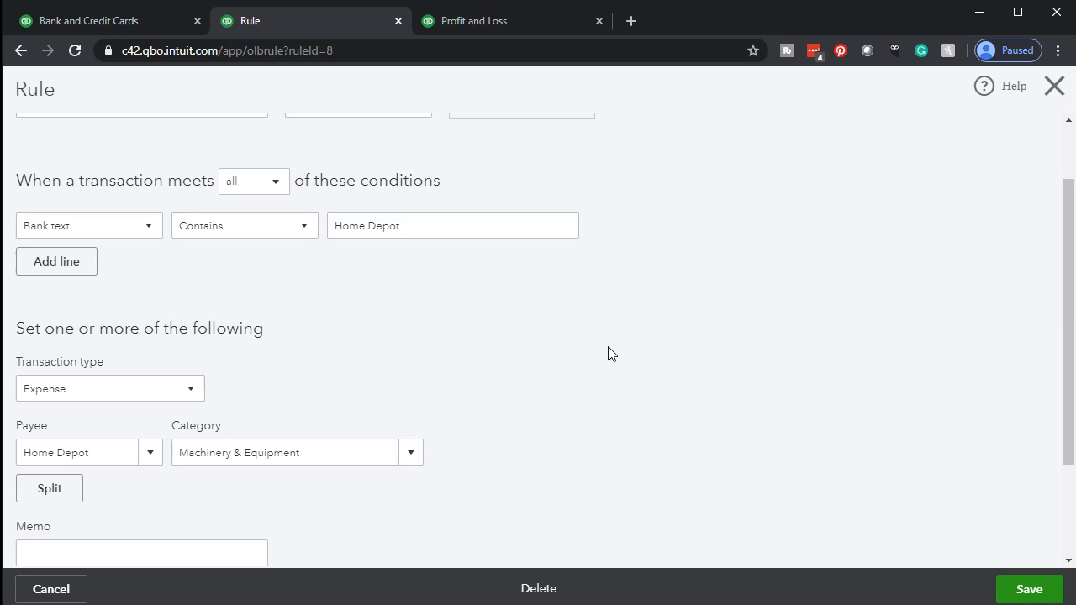
{"action": "scroll", "coordinate": [611, 353], "scroll_direction": "down", "scroll_amount": 2}
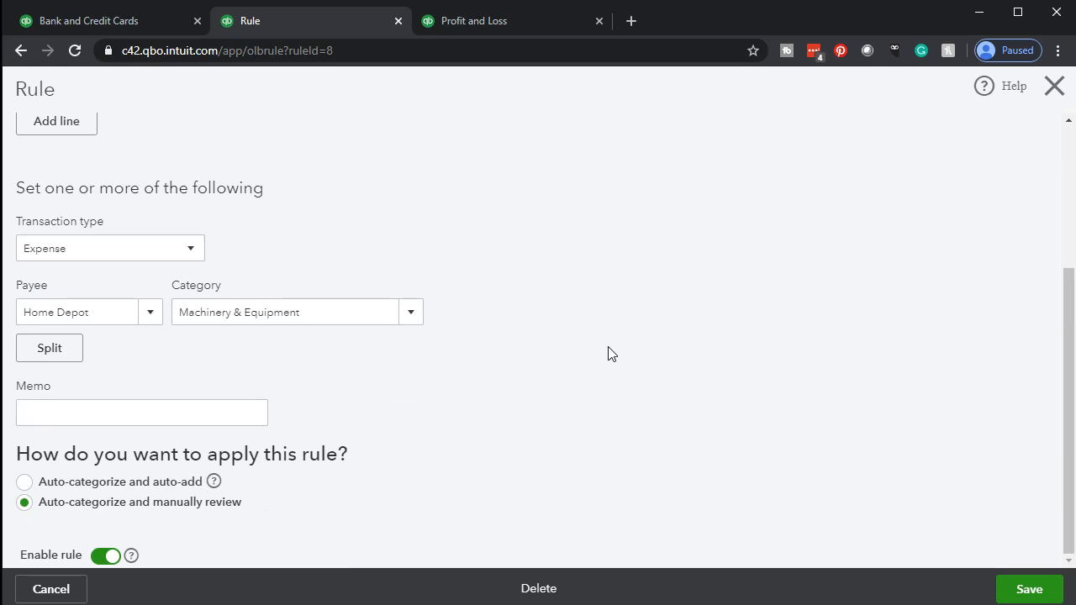
{"action": "scroll", "coordinate": [611, 353], "scroll_direction": "up", "scroll_amount": 3}
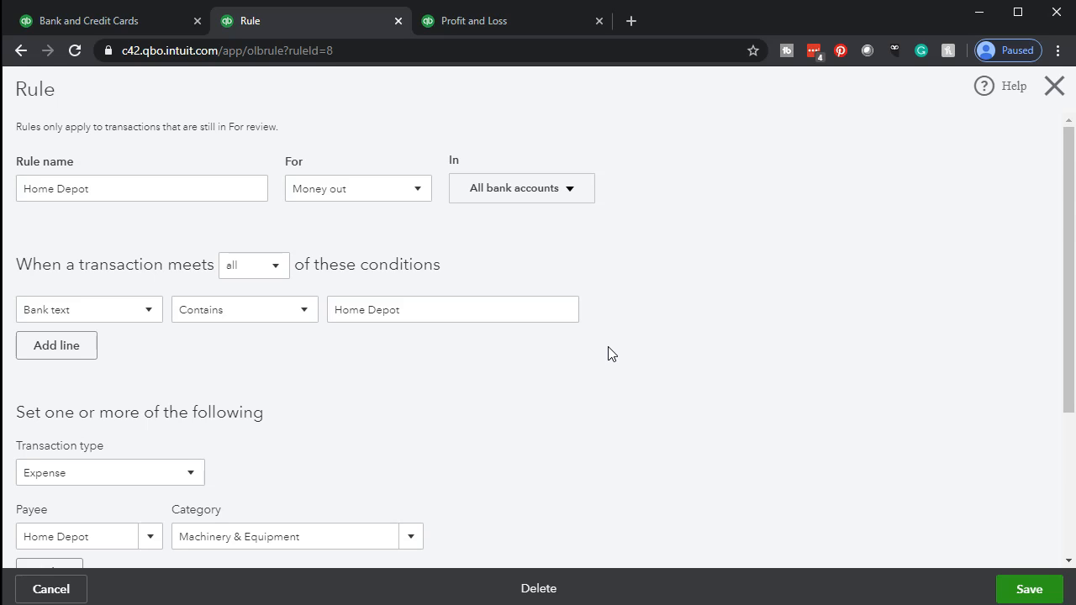
{"action": "scroll", "coordinate": [611, 352], "scroll_direction": "down", "scroll_amount": 2}
{"action": "left_click", "coordinate": [1026, 586]}
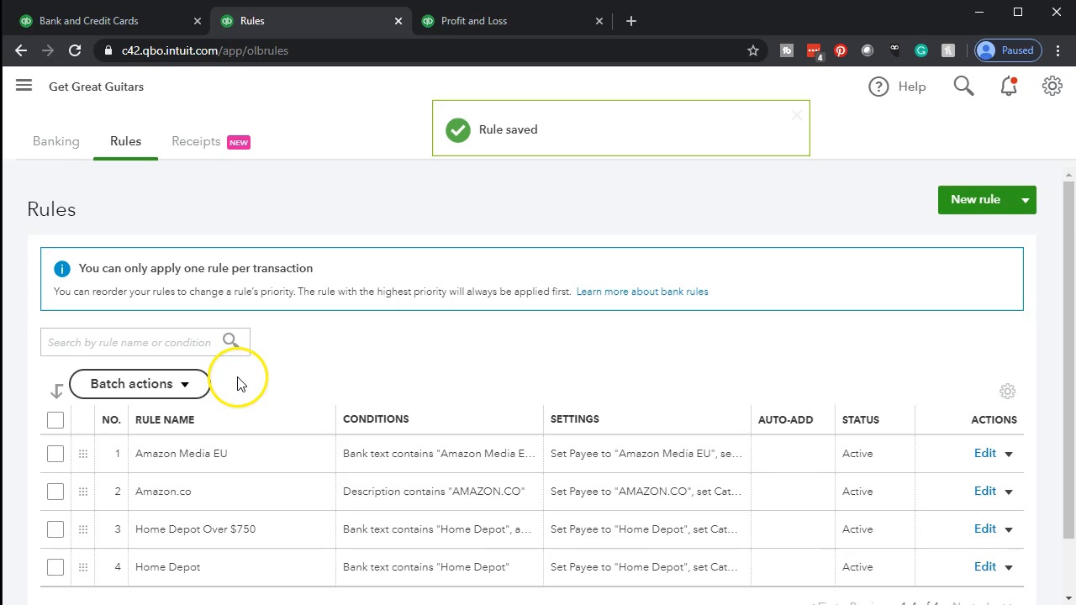
Step: Review the rule order and refresh the bank transactions to check how the simplified Home Depot rule applies
{"action": "scroll", "coordinate": [237, 383], "scroll_direction": "down", "scroll_amount": 1}
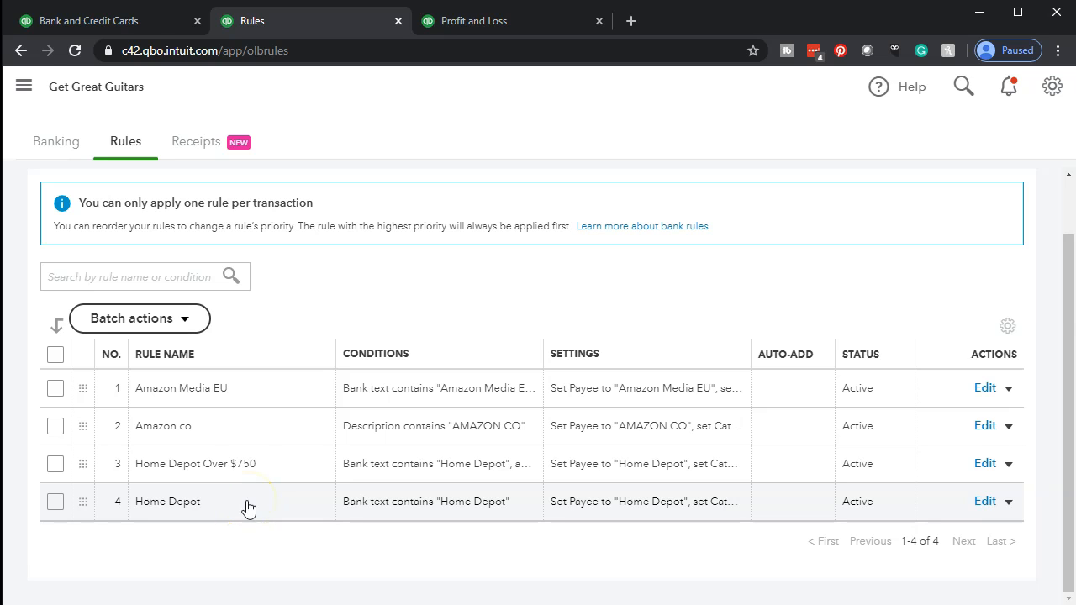
{"action": "left_click", "coordinate": [84, 21]}
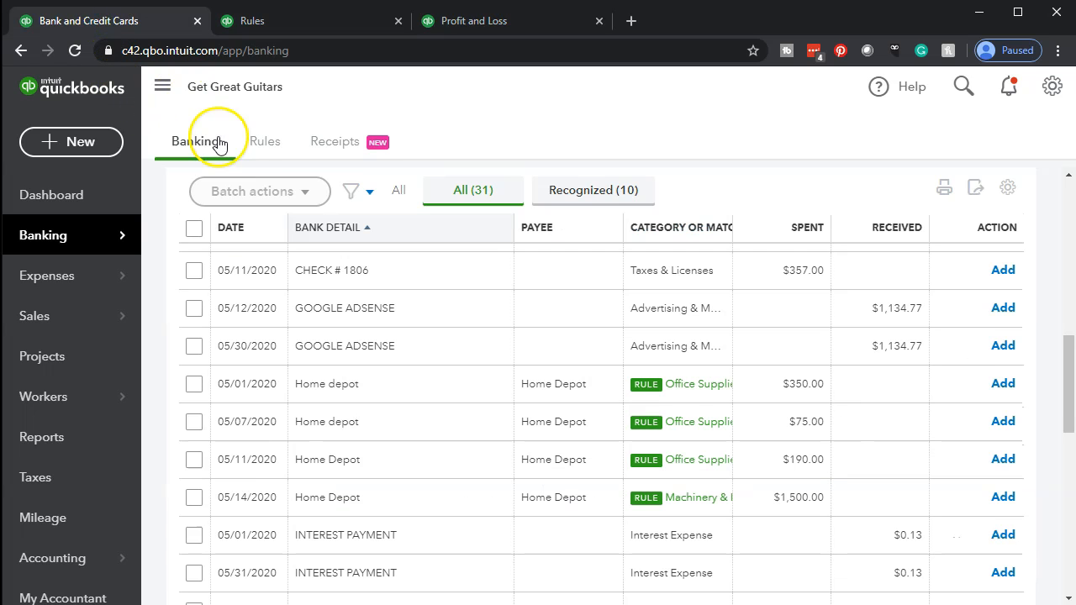
{"action": "scroll", "coordinate": [218, 144], "scroll_direction": "up", "scroll_amount": 4}
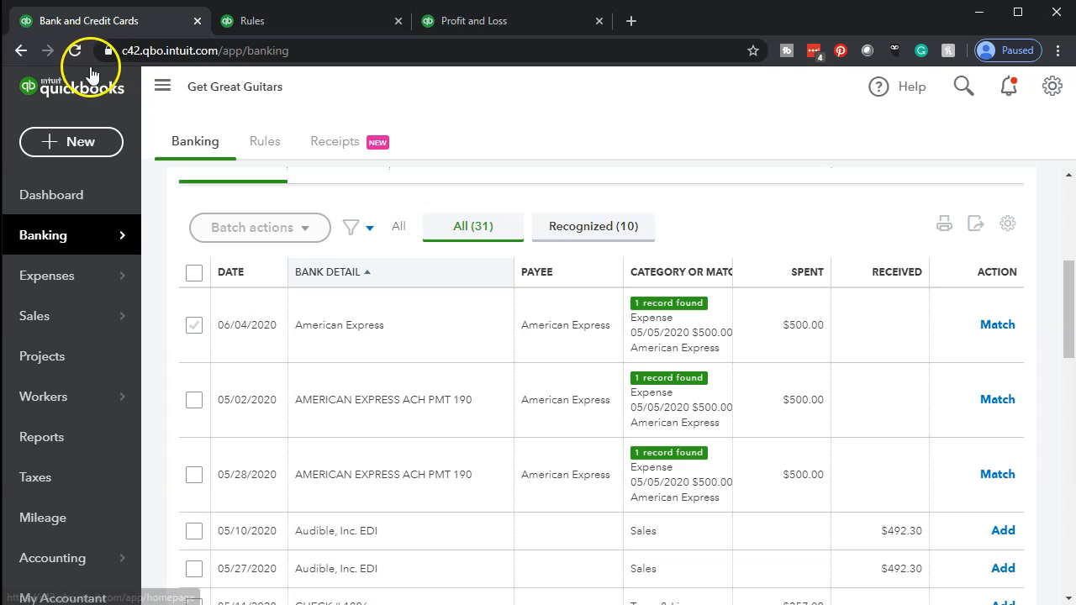
{"action": "left_click", "coordinate": [74, 51]}
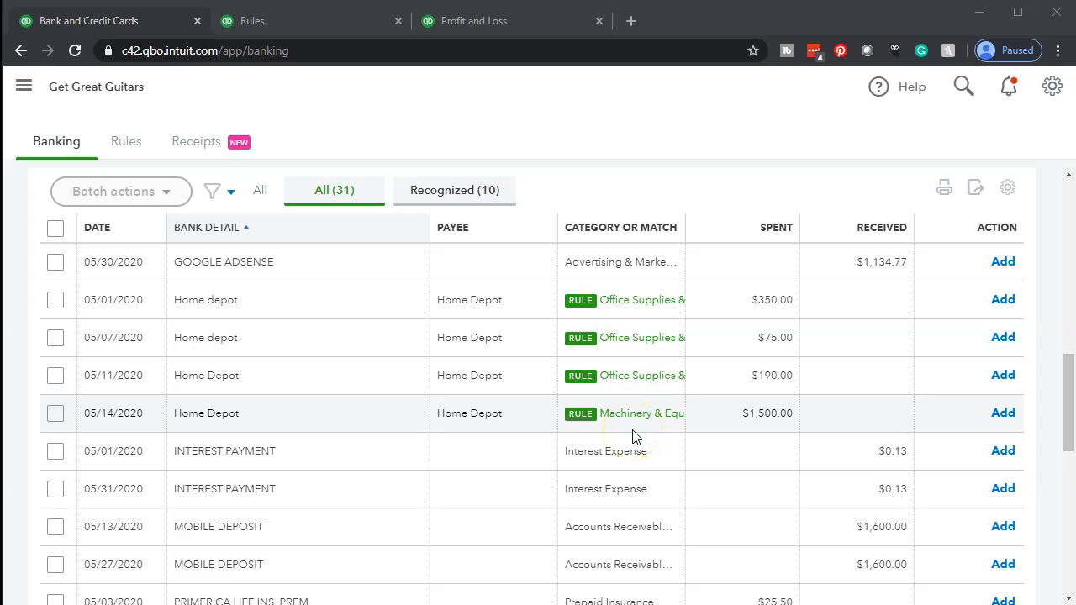
Step: Move the Home Depot rule above the Home Depot Over $750 rule in the priority order
{"action": "left_click", "coordinate": [308, 25]}
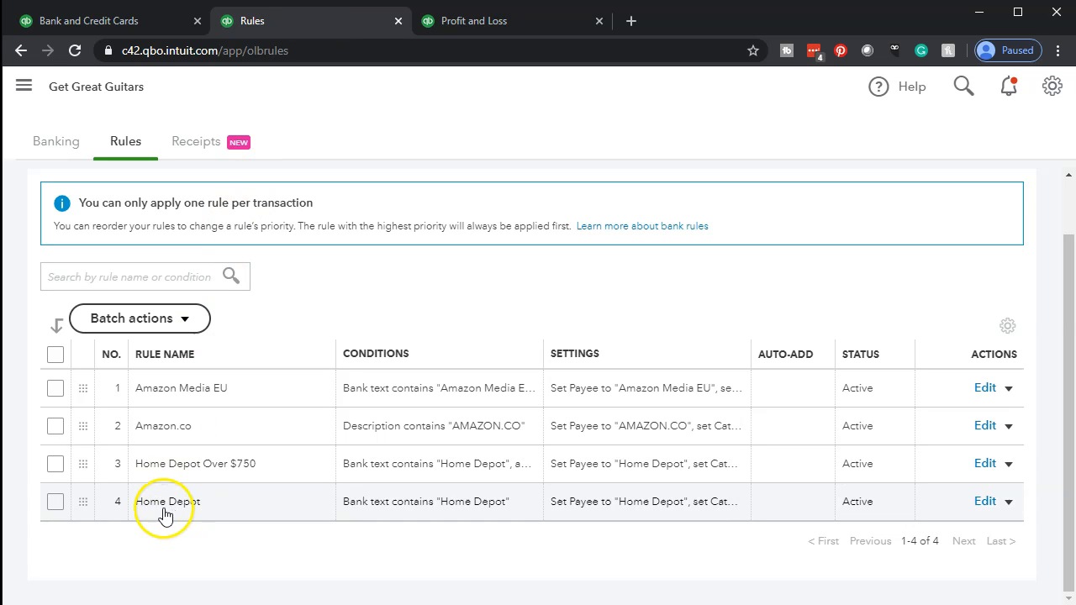
{"action": "left_click_drag", "start_coordinate": [80, 499], "coordinate": [84, 465]}
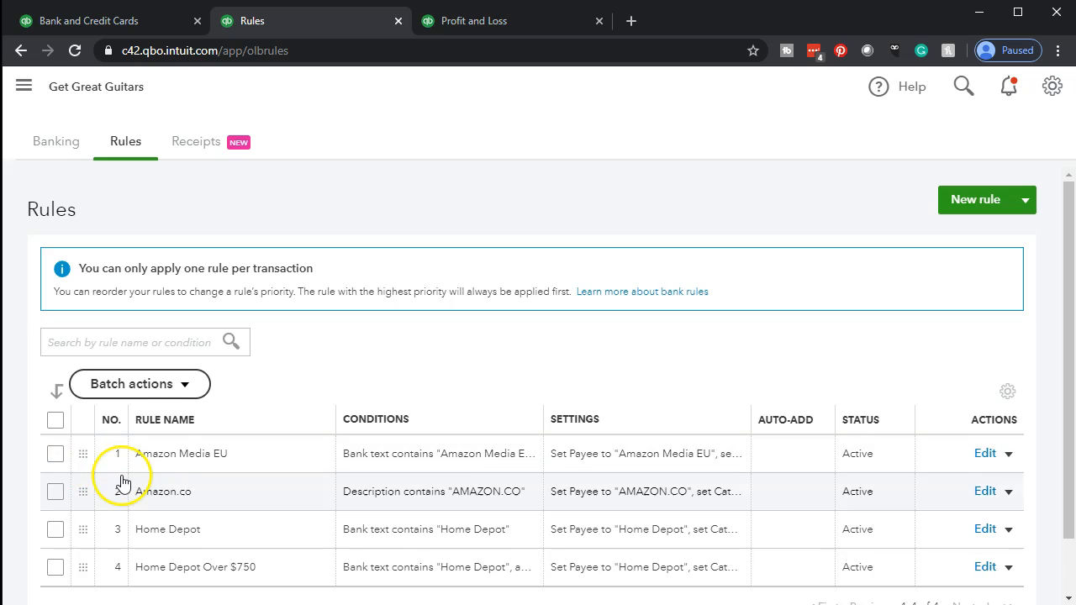
{"action": "scroll", "coordinate": [115, 475], "scroll_direction": "down", "scroll_amount": 1}
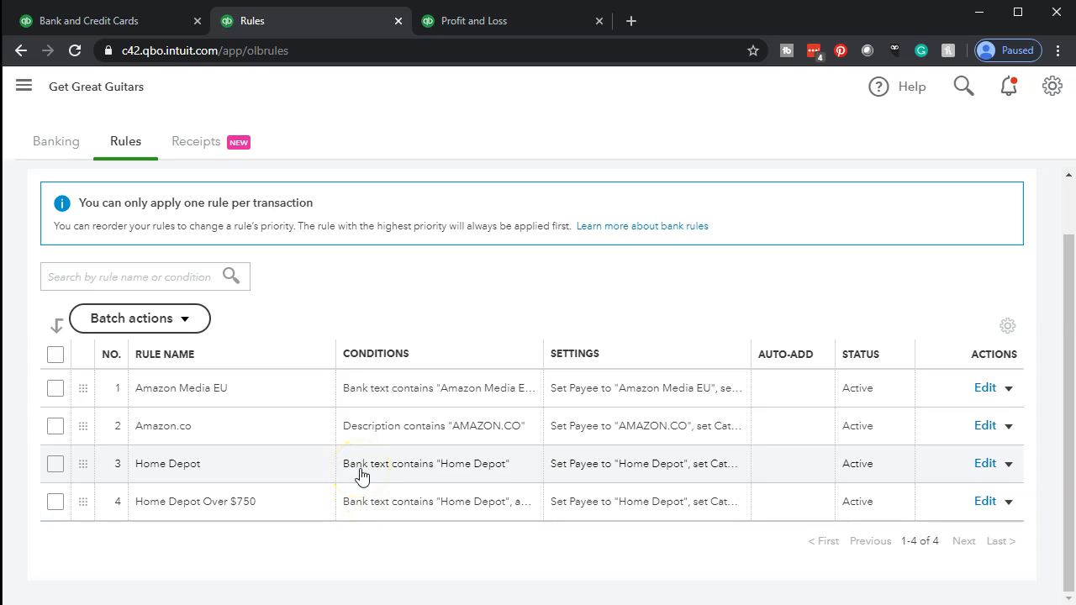
Step: Refresh the bank transactions to examine how the changed rule priority categorizes the Home Depot rows
{"action": "left_click", "coordinate": [134, 27]}
{"action": "scroll", "coordinate": [42, 191], "scroll_direction": "up", "scroll_amount": 3}
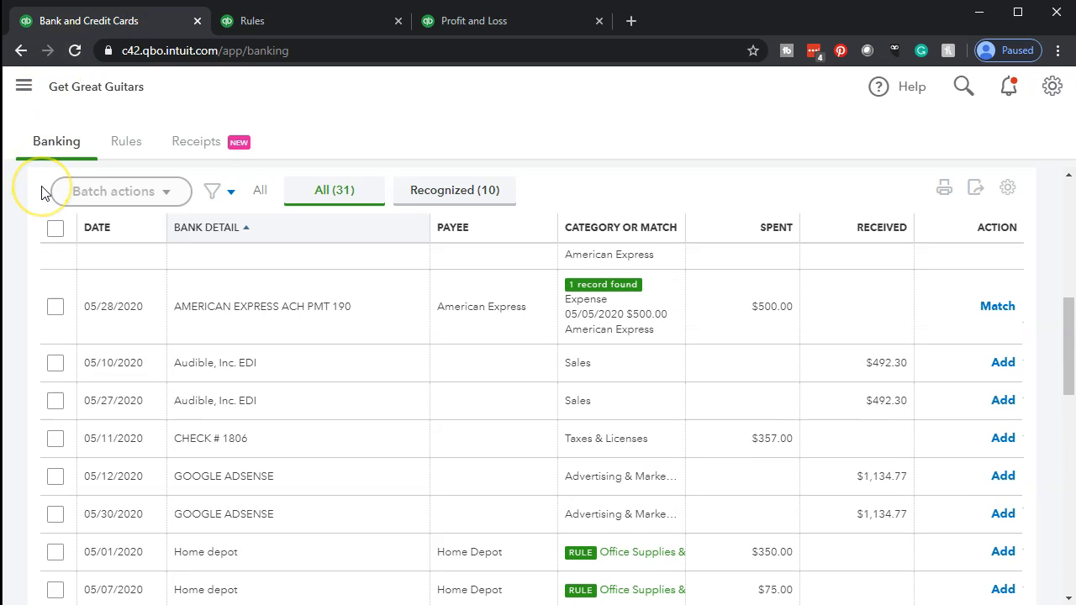
{"action": "left_click", "coordinate": [74, 51]}
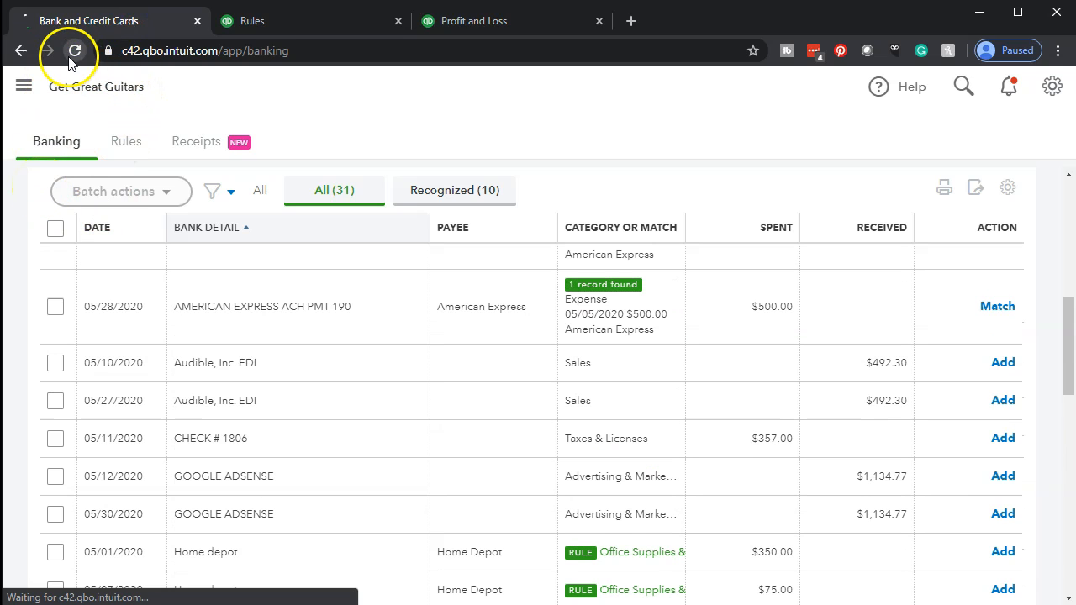
{"action": "scroll", "coordinate": [295, 373], "scroll_direction": "down", "scroll_amount": 4}
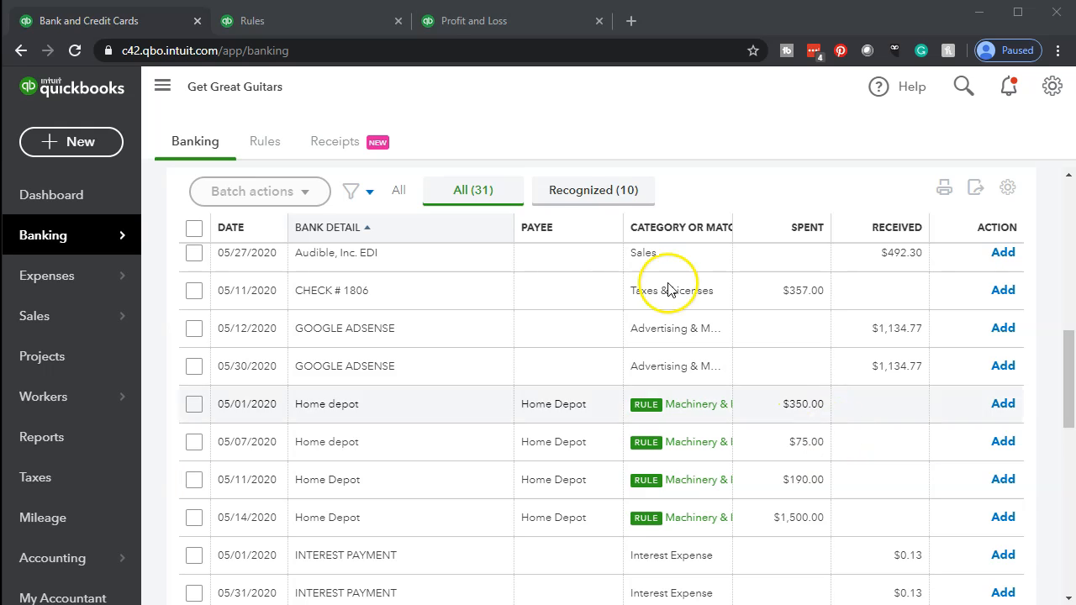
Step: Move the Home Depot Over $750 rule back above the Home Depot rule in the priority order
{"action": "left_click", "coordinate": [299, 23]}
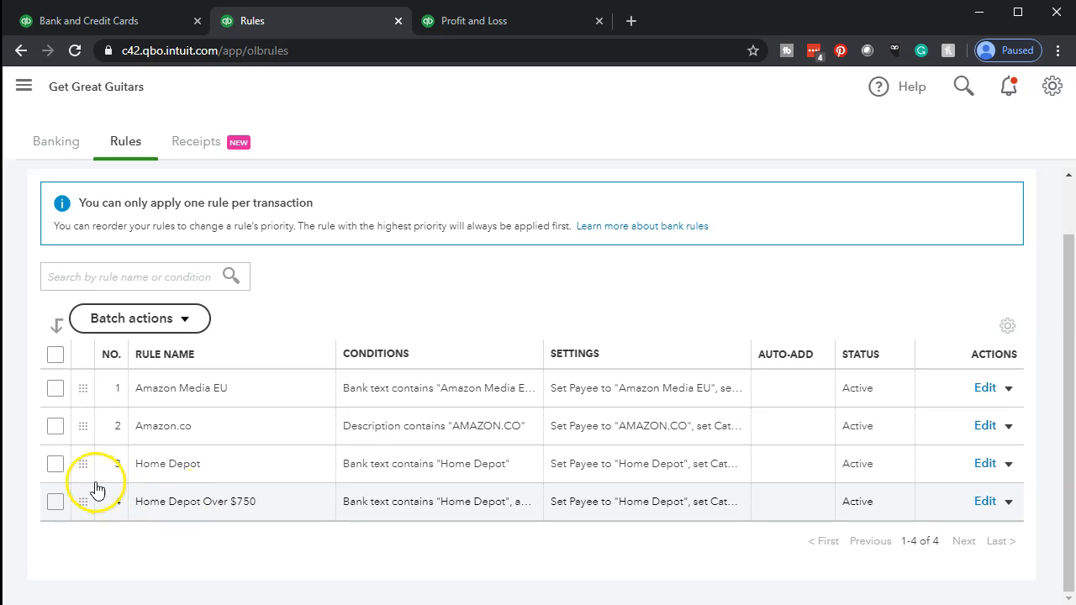
{"action": "left_click_drag", "start_coordinate": [80, 469], "coordinate": [79, 504]}
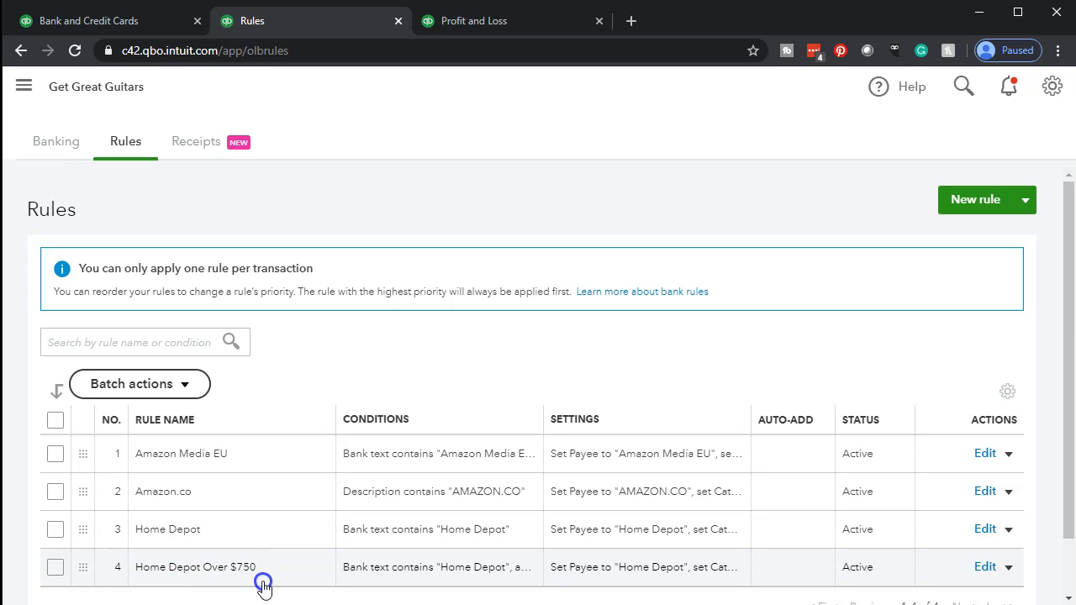
{"action": "left_click_drag", "start_coordinate": [80, 569], "coordinate": [85, 513]}
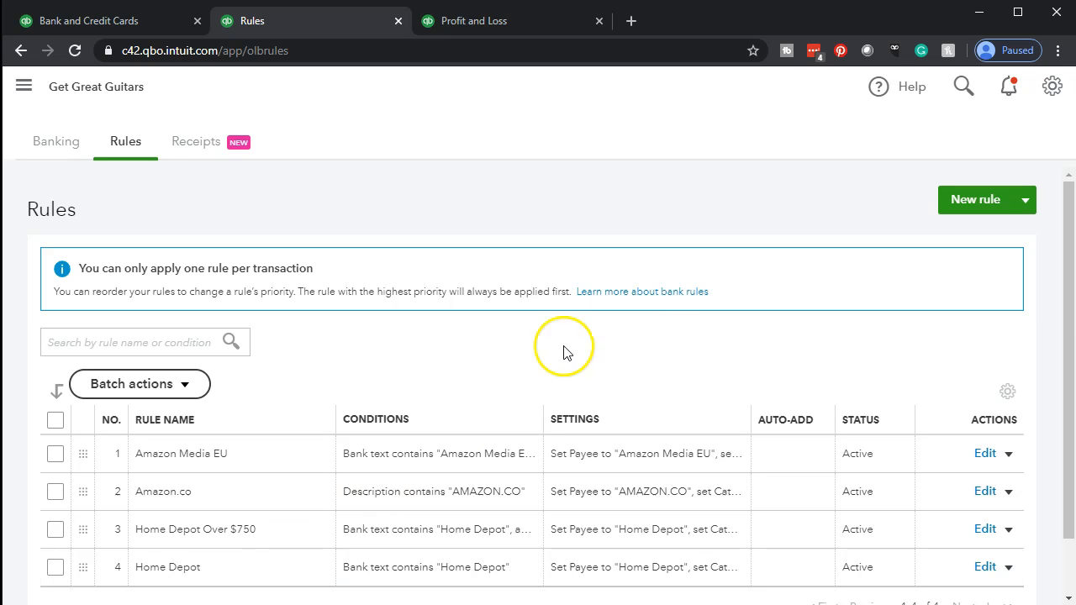
{"action": "left_click", "coordinate": [965, 208]}
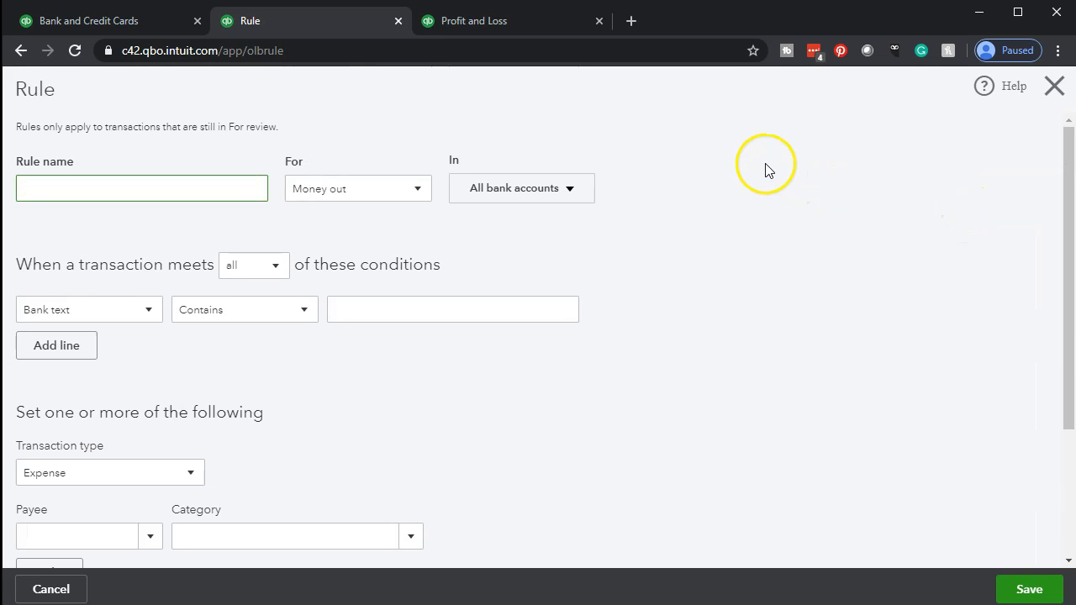
{"action": "left_click", "coordinate": [1053, 85]}
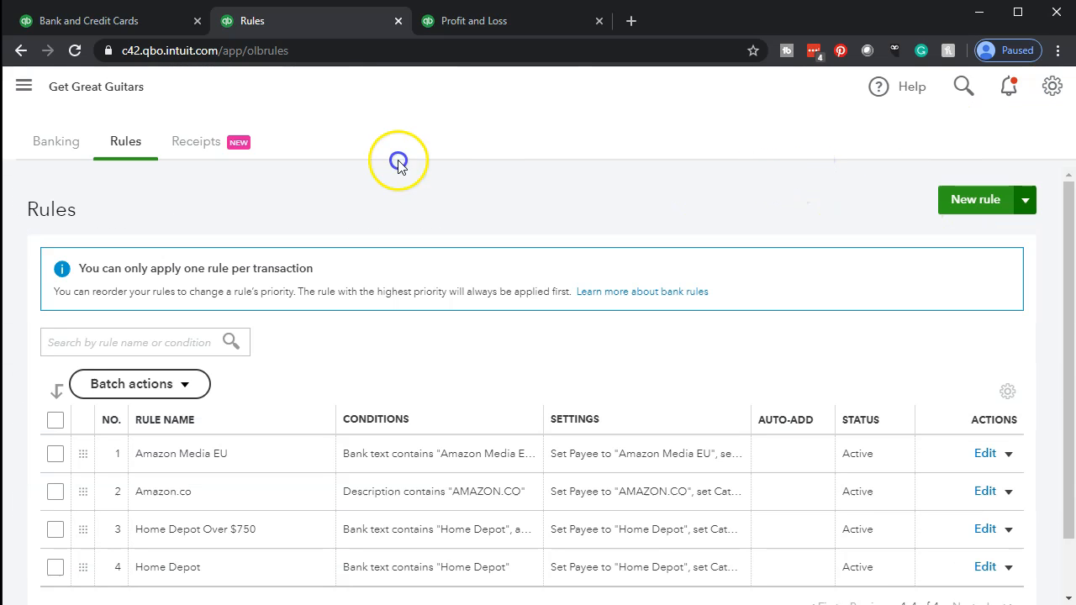
Step: Refresh the bank transactions again to check the Home Depot categories under the restored rule order
{"action": "left_click", "coordinate": [113, 23]}
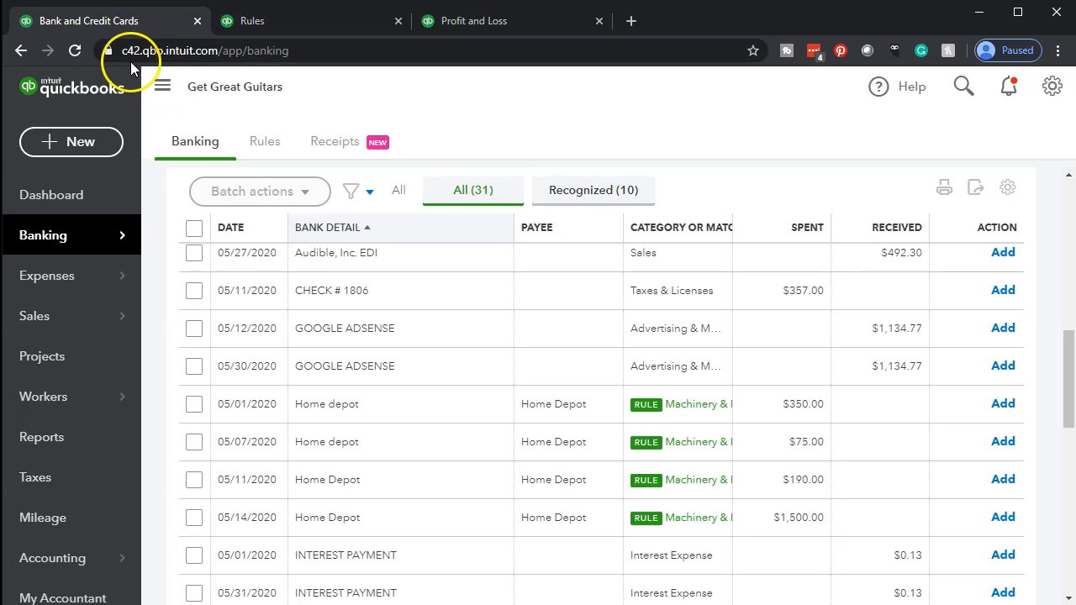
{"action": "left_click", "coordinate": [75, 51]}
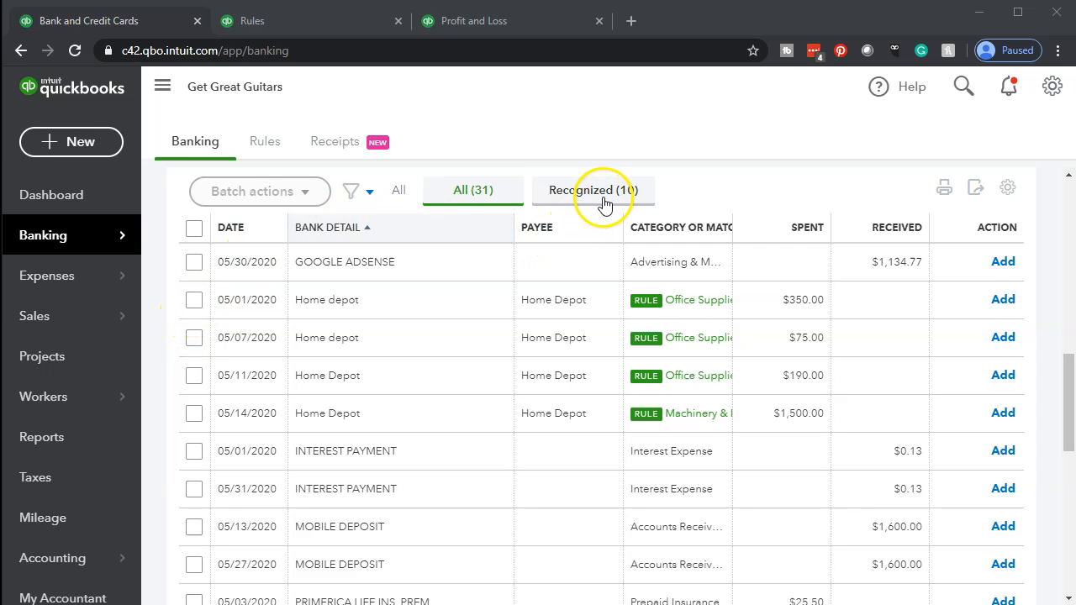
Step: Accept the four Home Depot bank transactions dated 05/01/2020 to 05/14/2020 together as a batch
{"action": "left_click", "coordinate": [194, 301]}
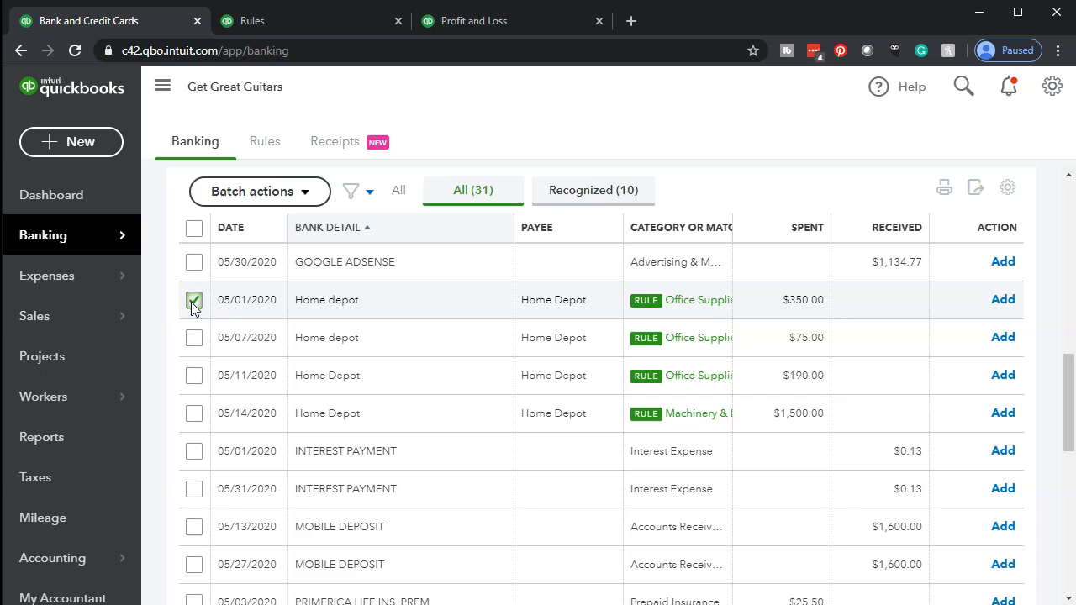
{"action": "left_click", "coordinate": [193, 413], "text": "shift"}
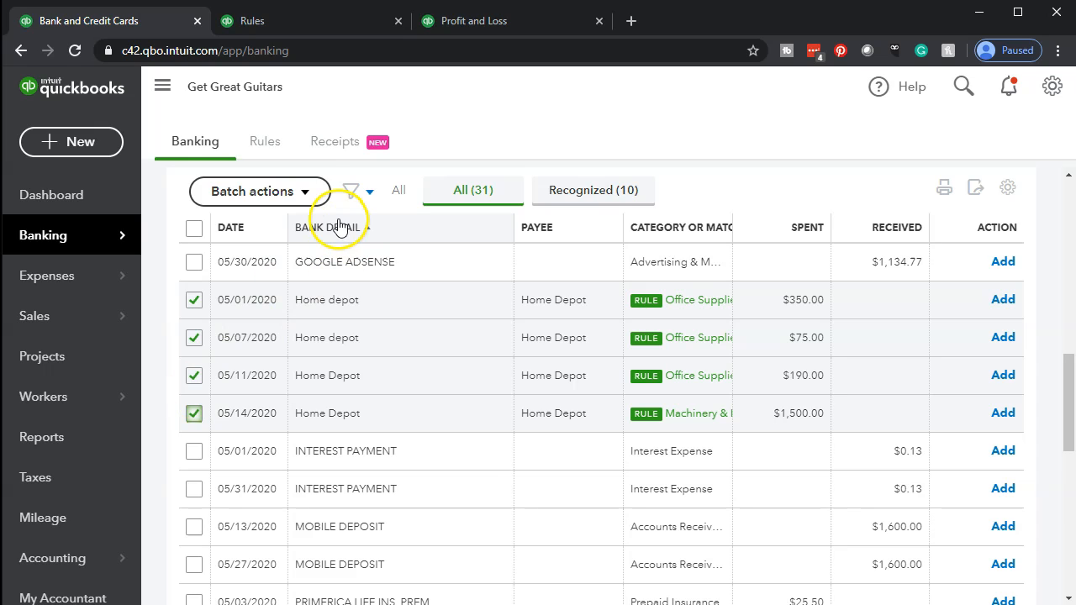
{"action": "left_click", "coordinate": [308, 192]}
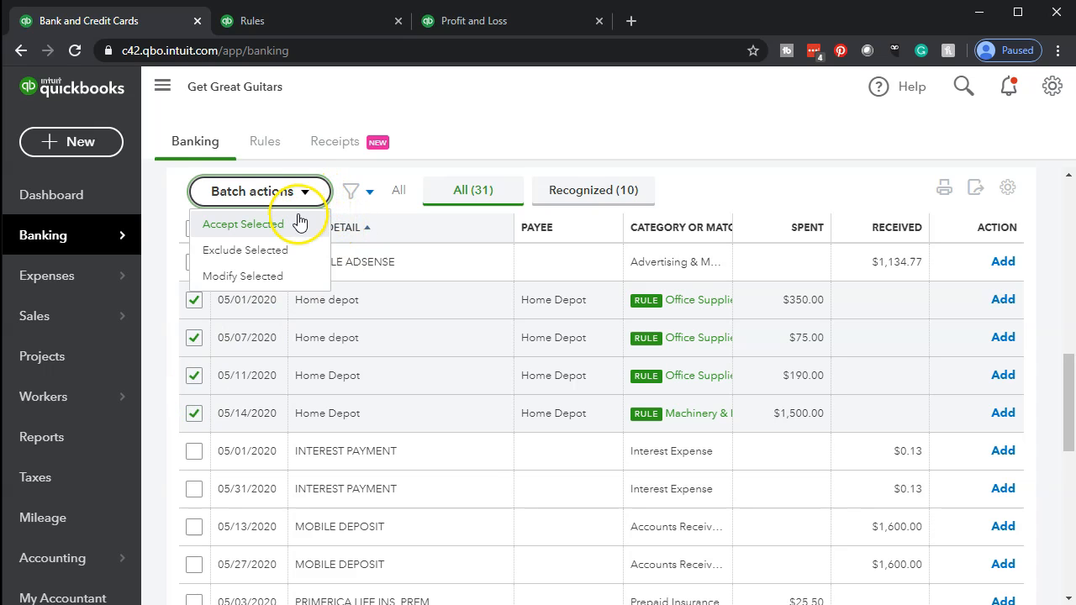
{"action": "left_click", "coordinate": [297, 221]}
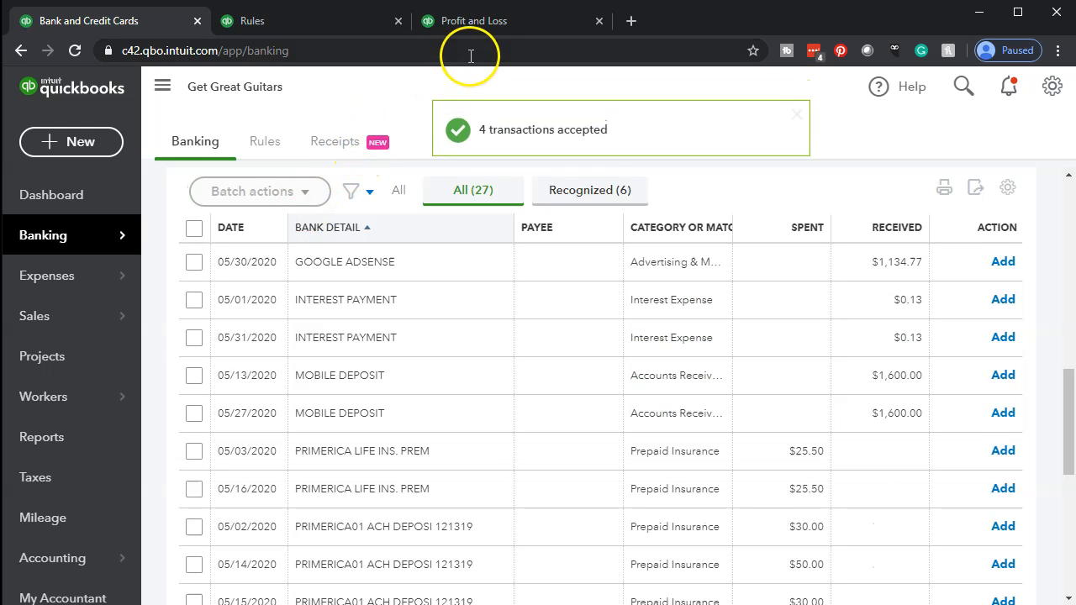
Step: Refresh the May–June 2020 Profit and Loss report and enlarge it to examine the income and expense lines
{"action": "left_click", "coordinate": [502, 24]}
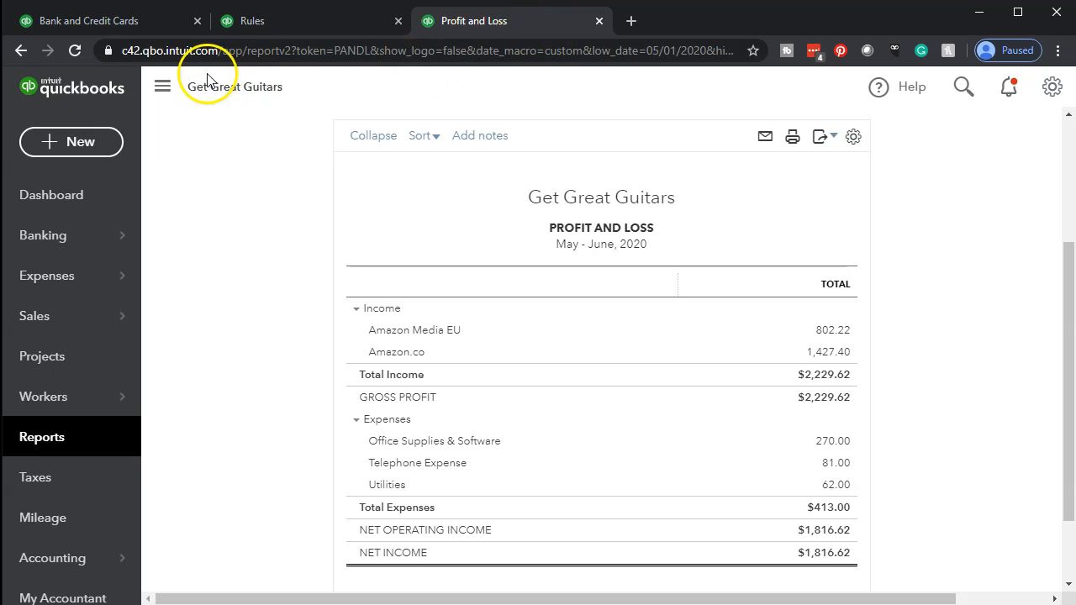
{"action": "left_click", "coordinate": [77, 52]}
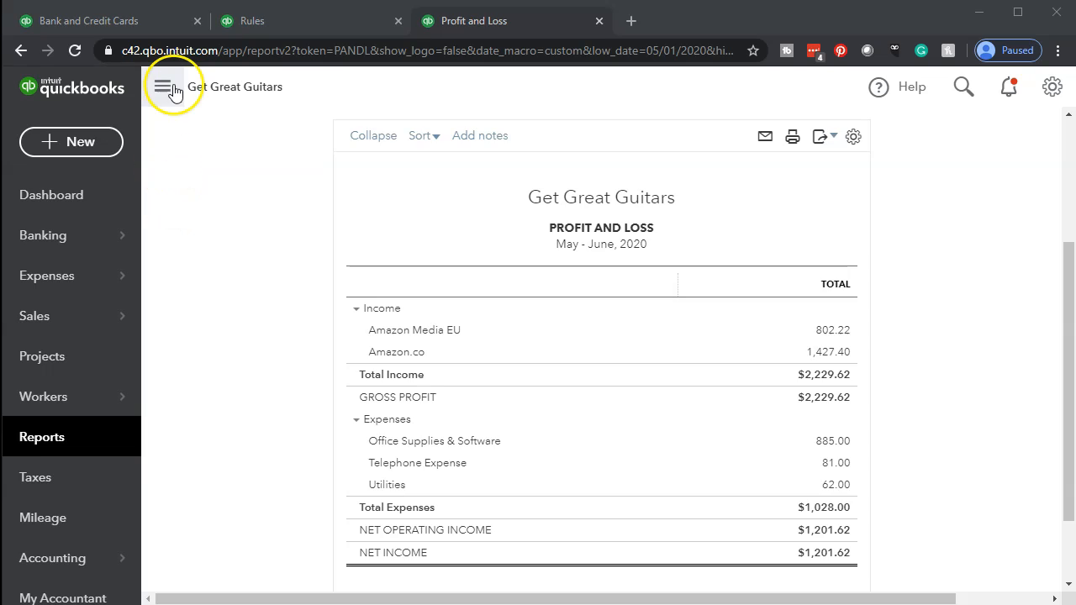
{"action": "left_click", "coordinate": [167, 85]}
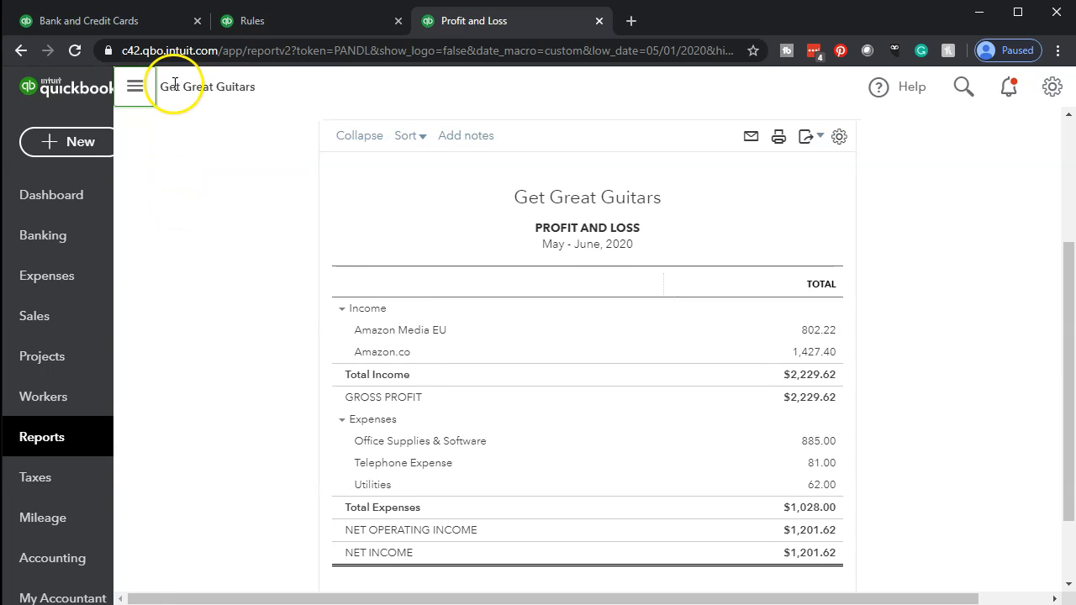
{"action": "key", "text": "ctrl+plus"}
{"action": "key", "text": "ctrl+plus"}
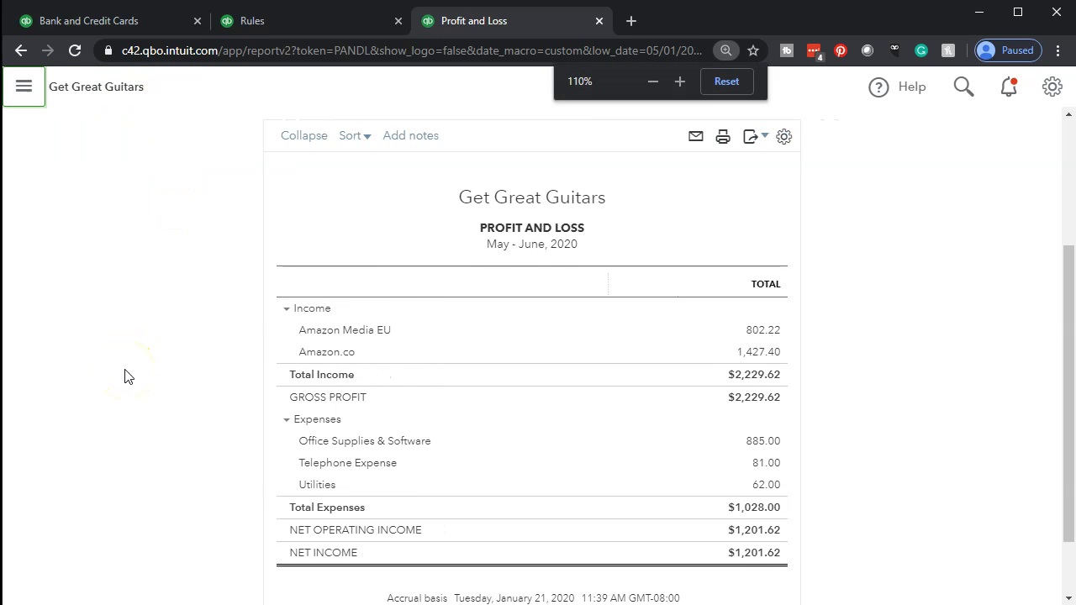
{"action": "key", "text": "ctrl+plus"}
{"action": "scroll", "coordinate": [128, 376], "scroll_direction": "down", "scroll_amount": 2}
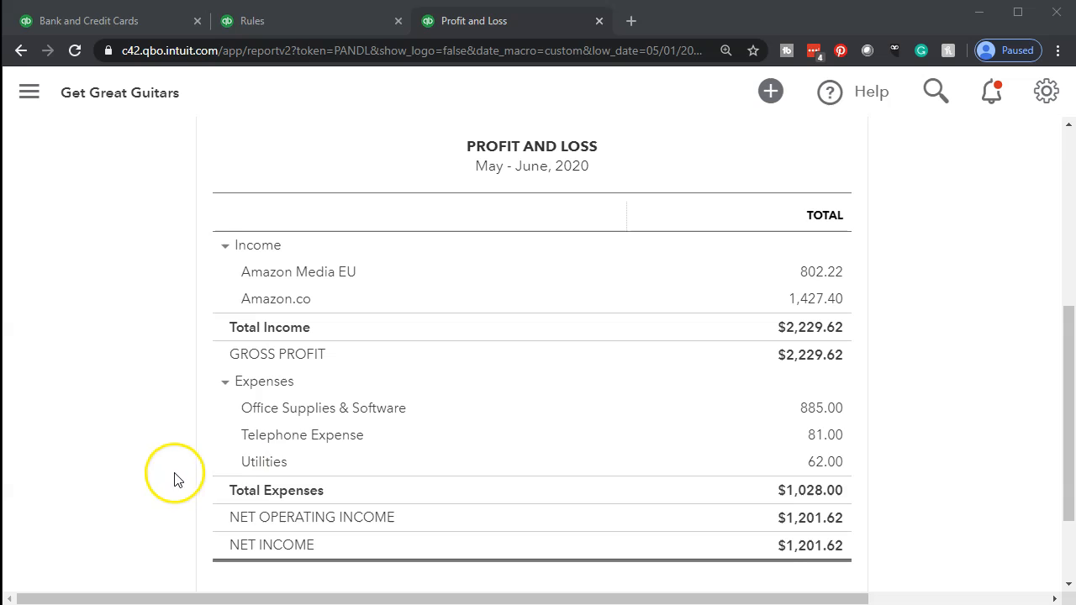
Step: Examine the transactions and amounts behind the Office Supplies & Software expense, and return to the Profit and Loss report
{"action": "left_click", "coordinate": [818, 410]}
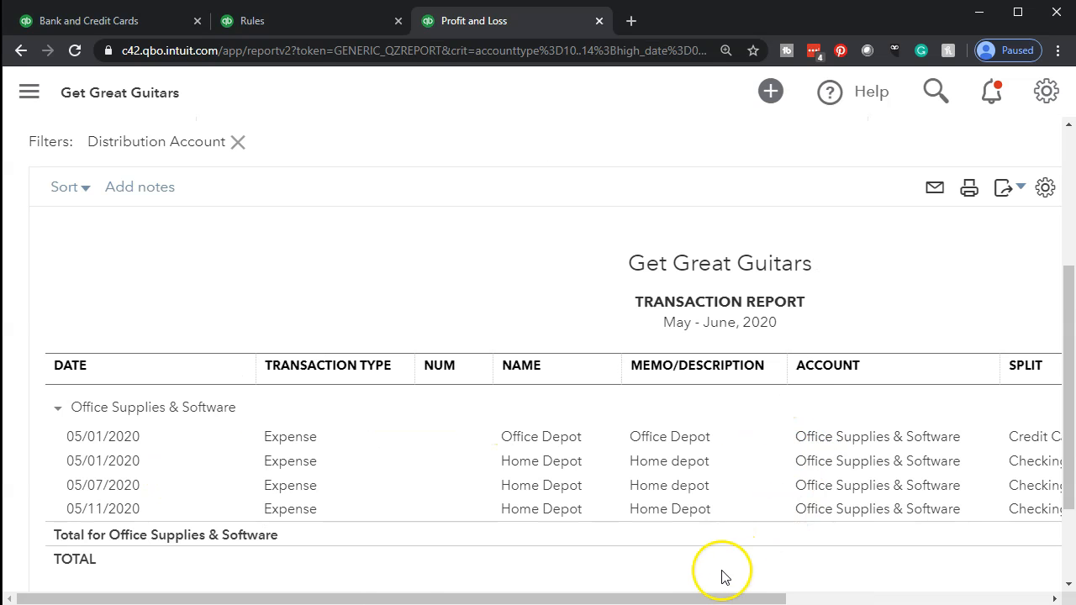
{"action": "left_click_drag", "start_coordinate": [714, 598], "coordinate": [922, 578]}
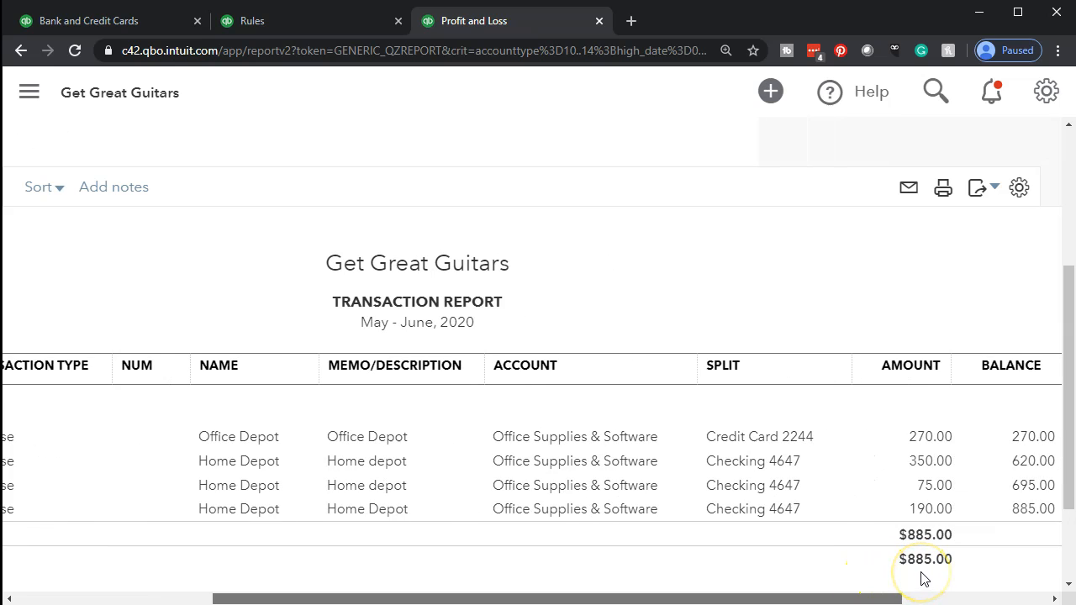
{"action": "scroll", "coordinate": [163, 524], "scroll_direction": "up", "scroll_amount": 3}
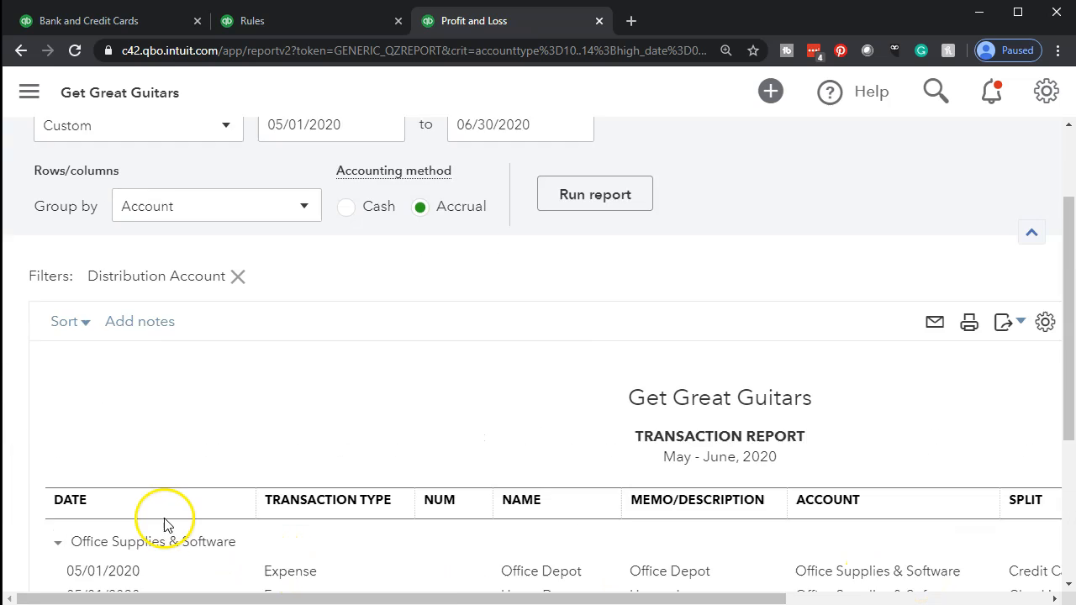
{"action": "left_click", "coordinate": [108, 208]}
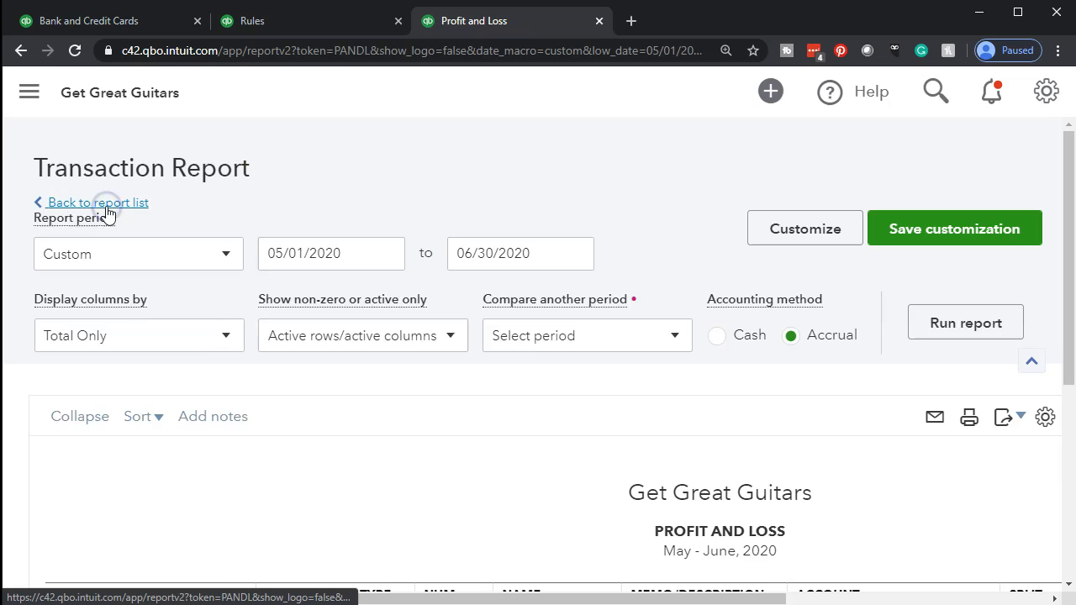
Step: Open the Balance Sheet from the favorite reports in place of the Rules page
{"action": "left_click", "coordinate": [295, 24]}
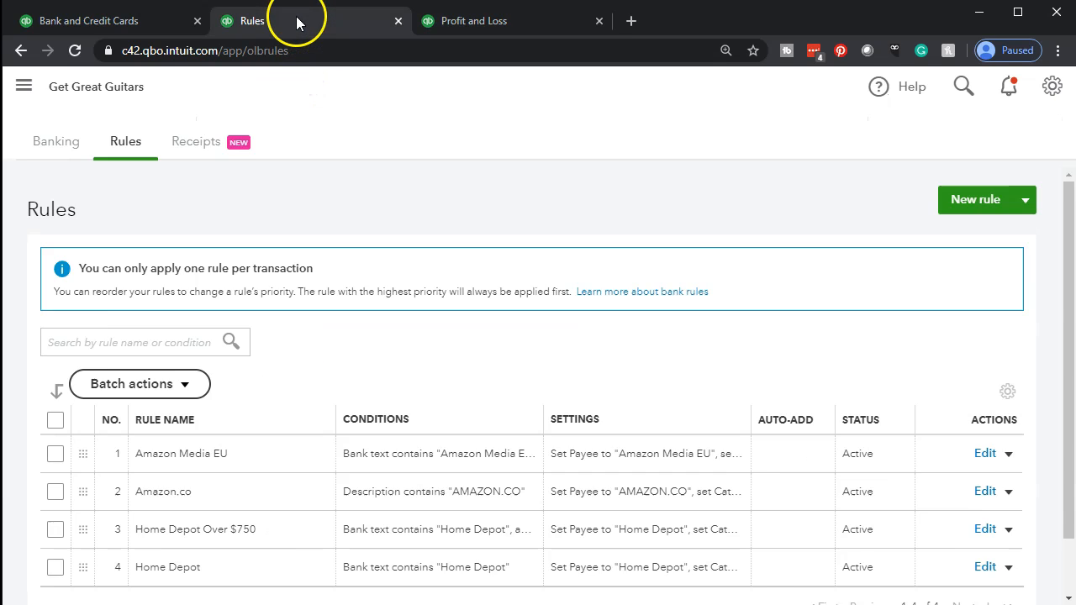
{"action": "left_click", "coordinate": [32, 91]}
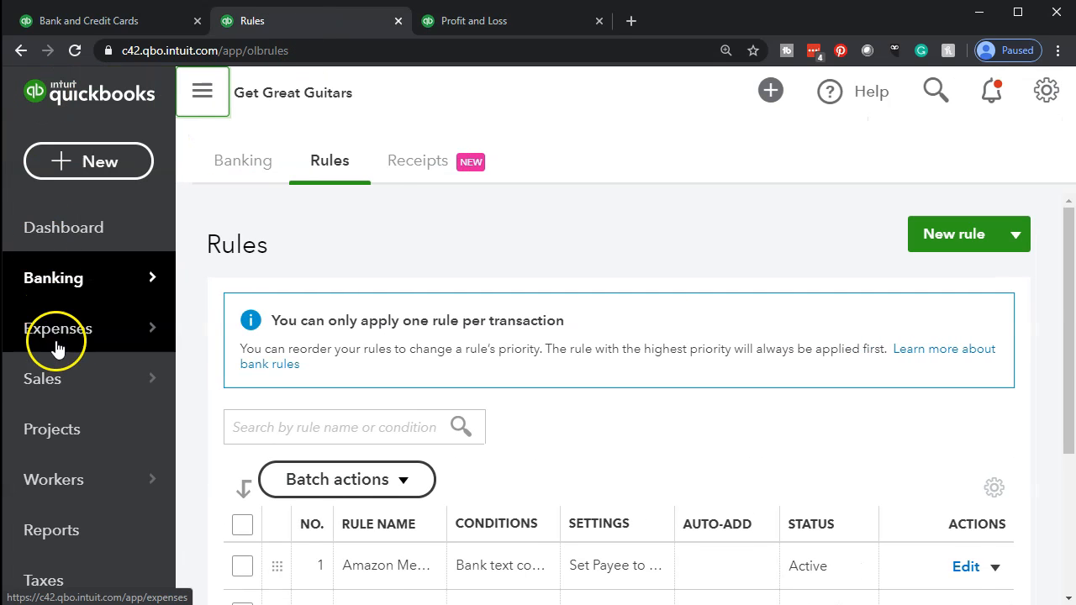
{"action": "left_click", "coordinate": [66, 536]}
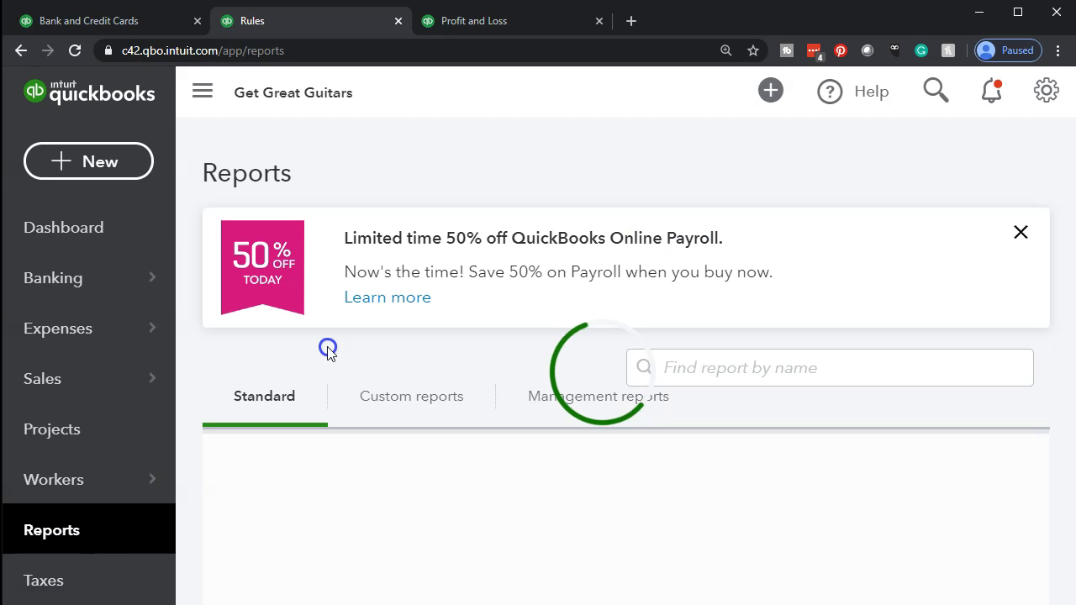
{"action": "left_click", "coordinate": [244, 357]}
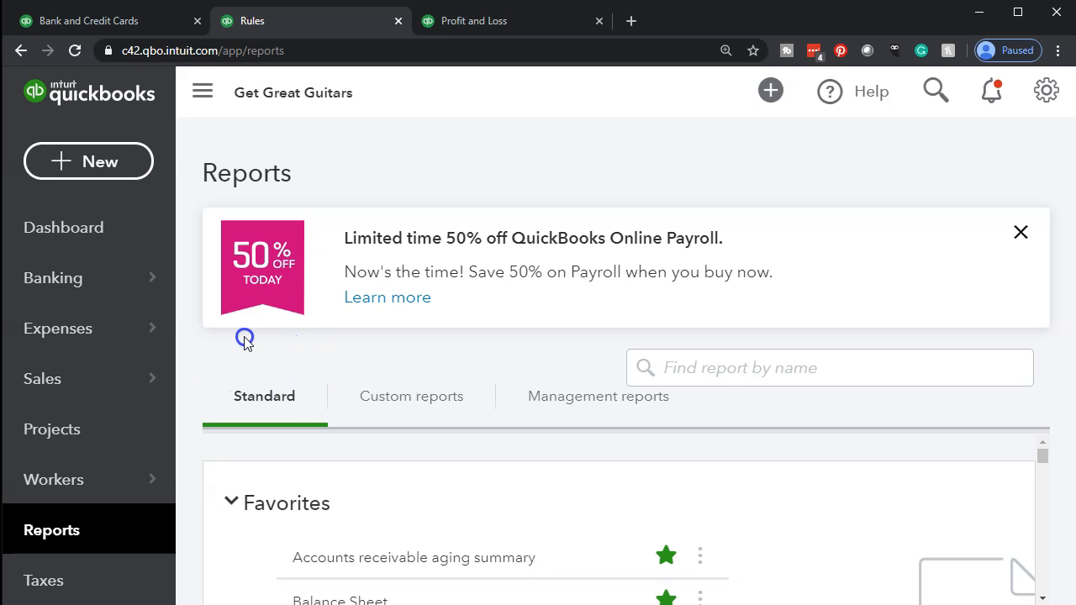
{"action": "scroll", "coordinate": [245, 337], "scroll_direction": "down", "scroll_amount": 1}
{"action": "scroll", "coordinate": [244, 337], "scroll_direction": "down", "scroll_amount": 1}
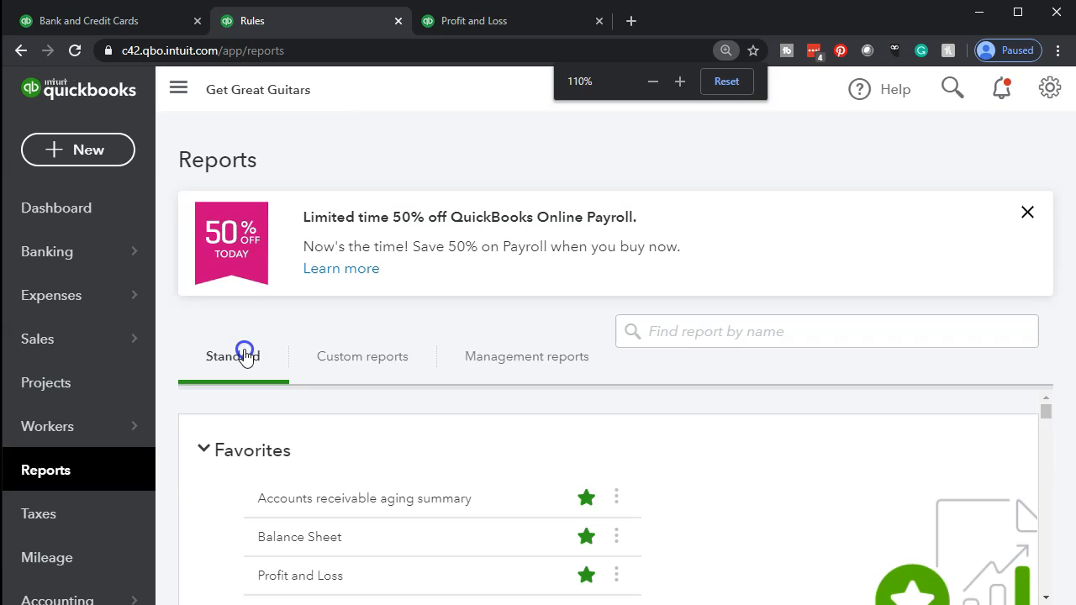
{"action": "left_click", "coordinate": [292, 541]}
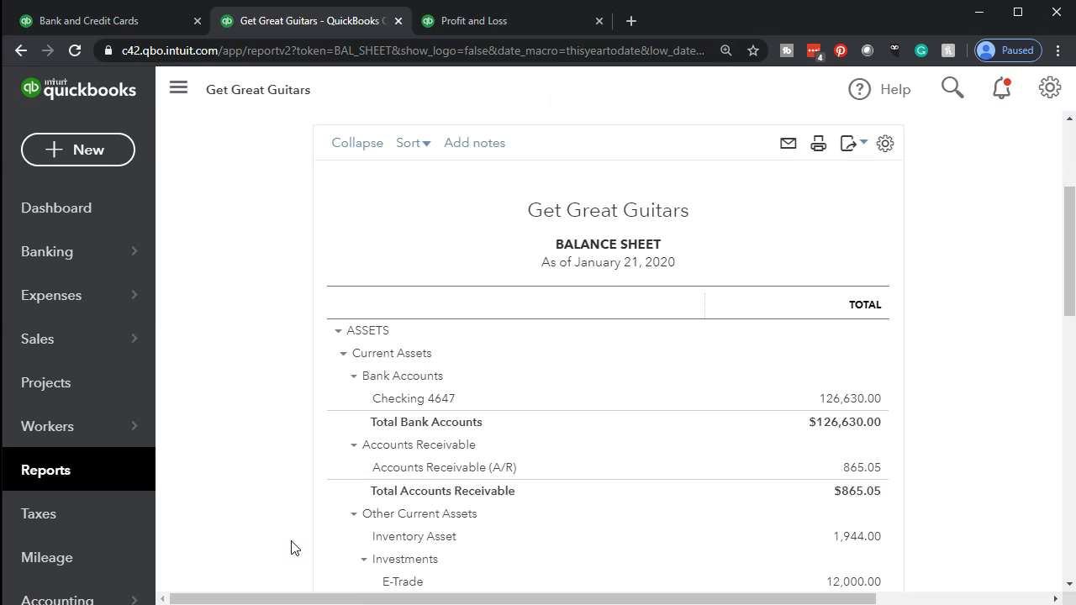
Step: Run the Balance Sheet for the period 05/01/2020 to 06/30/2020
{"action": "scroll", "coordinate": [302, 472], "scroll_direction": "up", "scroll_amount": 3}
{"action": "left_click_drag", "start_coordinate": [462, 231], "coordinate": [300, 191]}
{"action": "type", "text": "0501"}
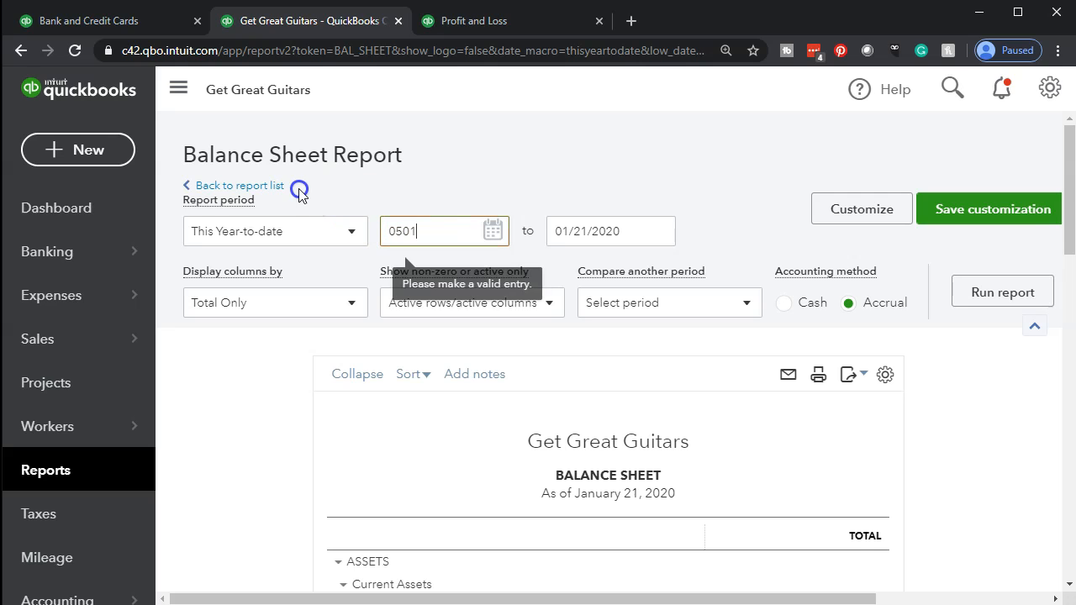
{"action": "key", "text": "Tab"}
{"action": "type", "text": "0630"}
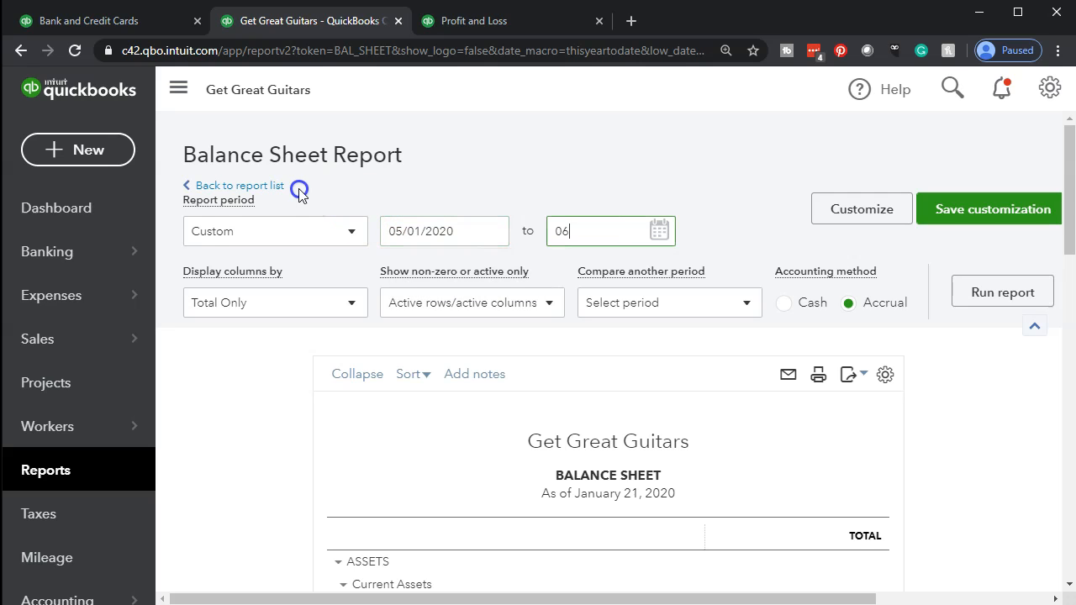
{"action": "key", "text": "Tab"}
{"action": "left_click", "coordinate": [993, 308]}
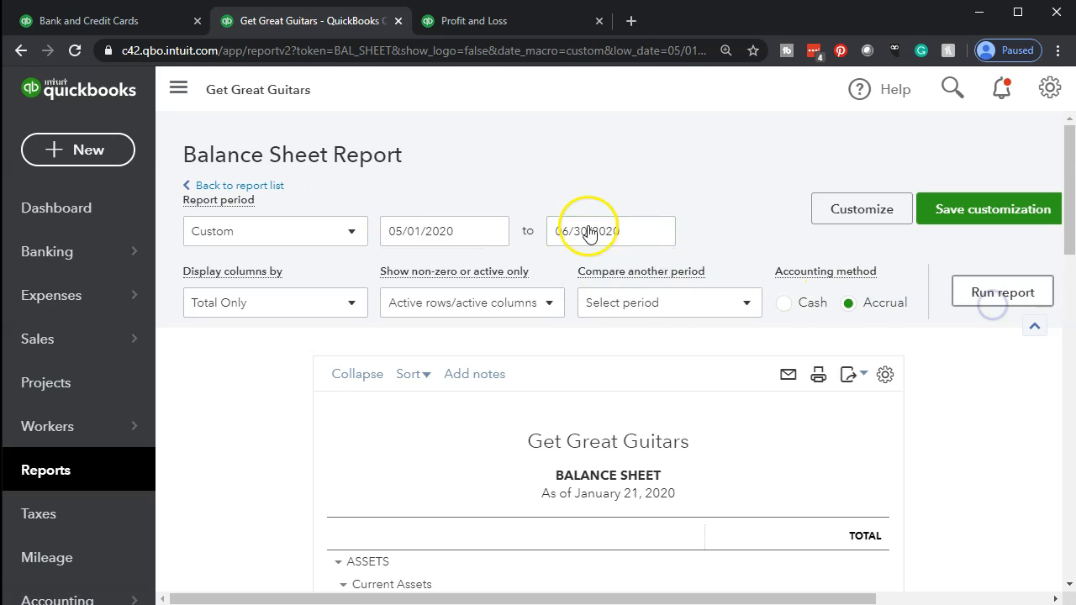
Step: Examine the transaction detail and amount behind the Machinery & Equipment line under Fixed Assets, and return to the Profit and Loss report
{"action": "left_click", "coordinate": [178, 89]}
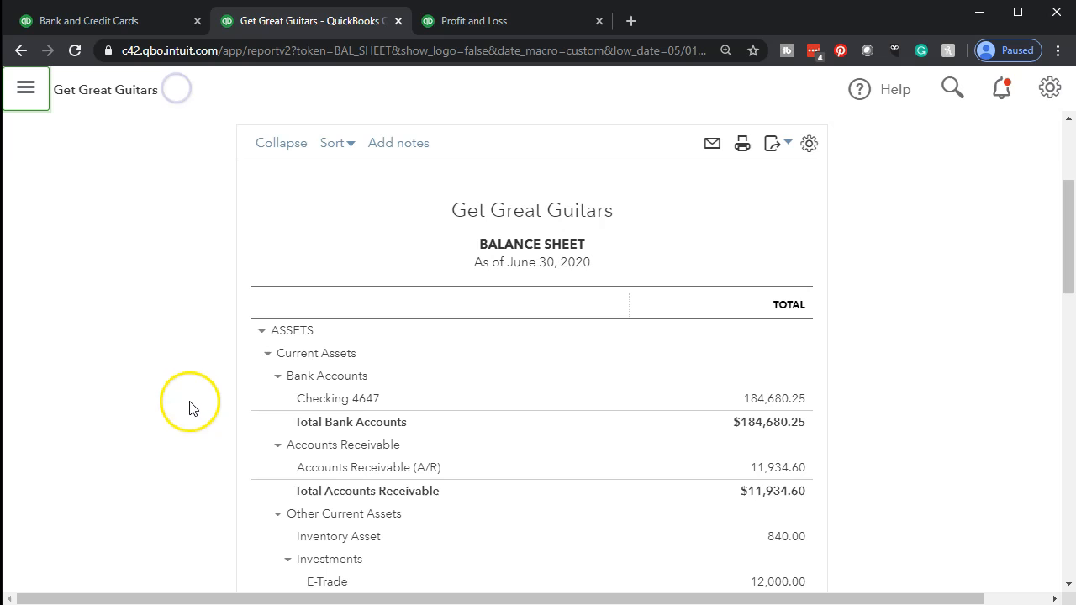
{"action": "key", "text": "ctrl+plus"}
{"action": "scroll", "coordinate": [187, 413], "scroll_direction": "down", "scroll_amount": 4}
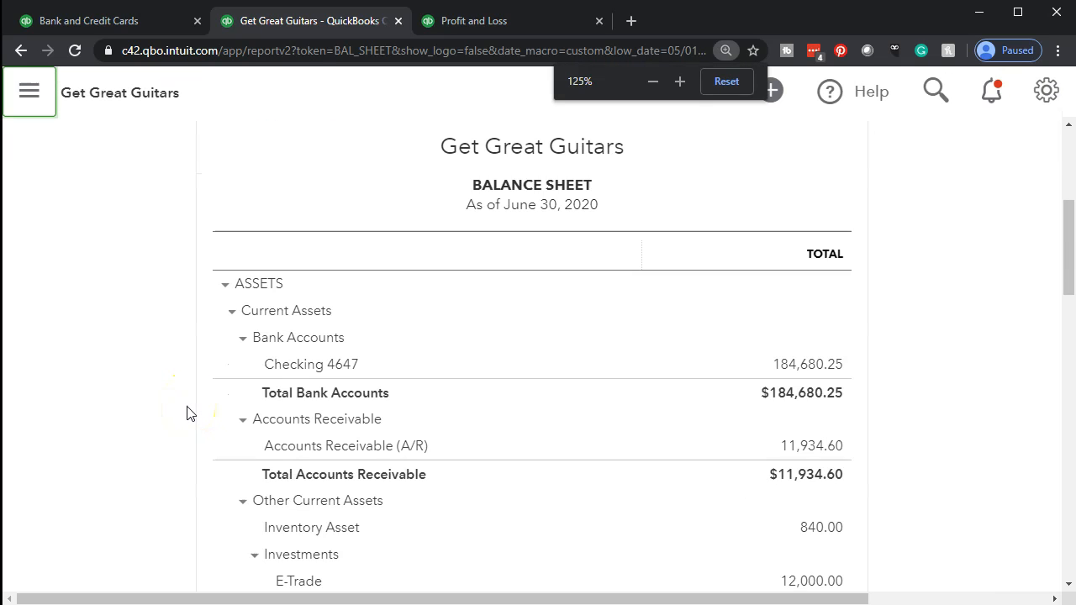
{"action": "scroll", "coordinate": [186, 413], "scroll_direction": "down", "scroll_amount": 3}
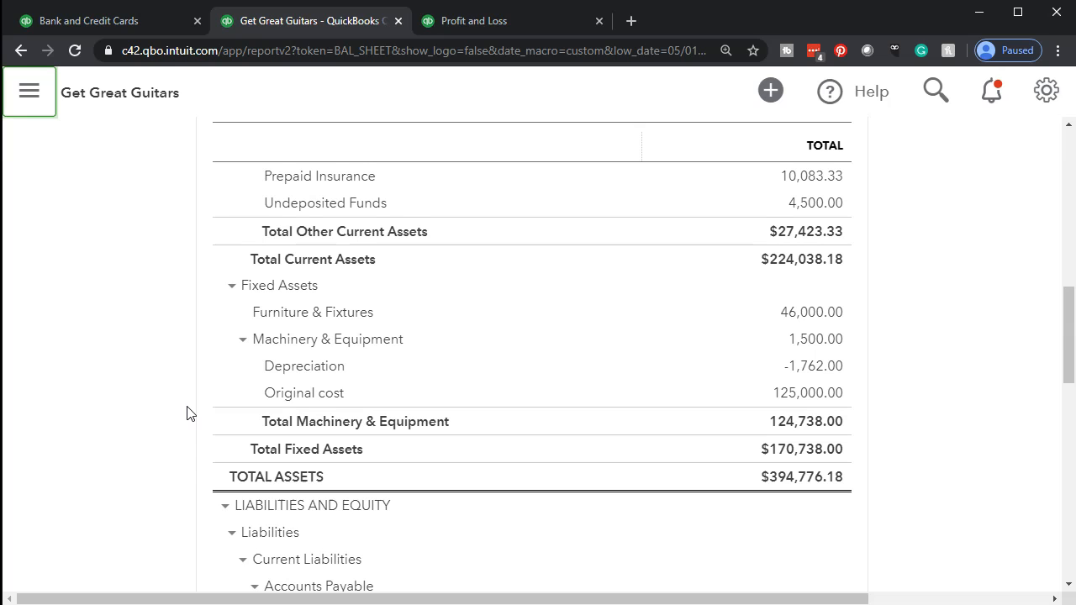
{"action": "left_click", "coordinate": [834, 340]}
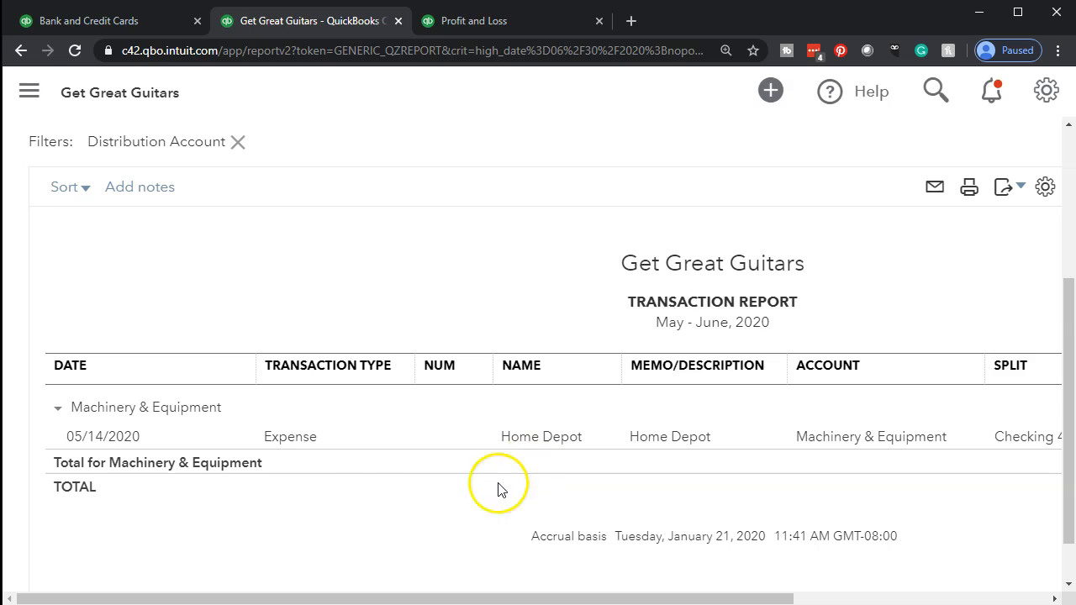
{"action": "left_click_drag", "start_coordinate": [564, 591], "coordinate": [826, 598]}
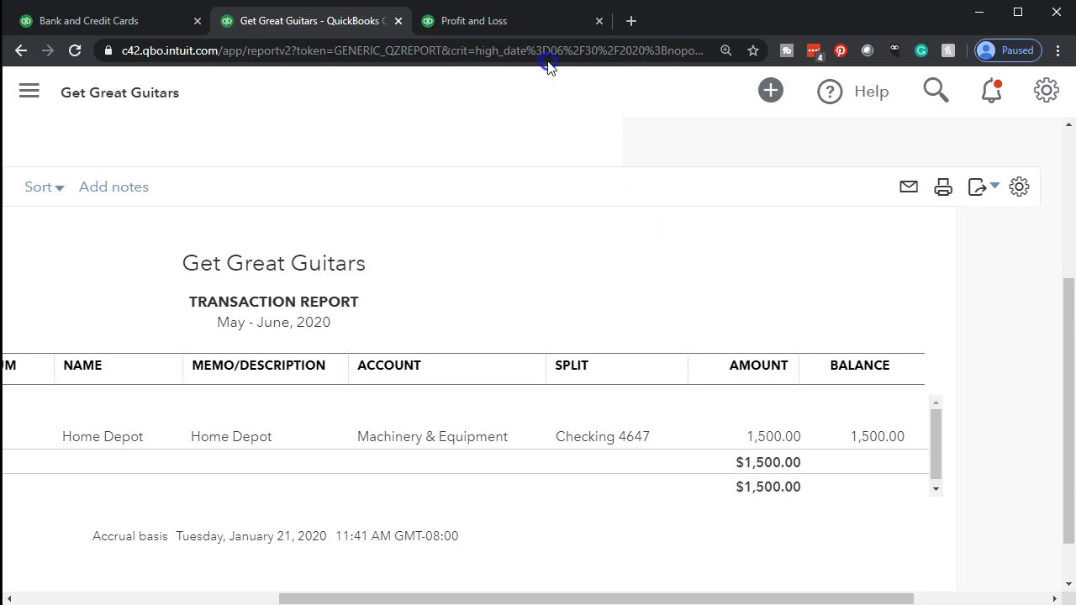
{"action": "left_click", "coordinate": [501, 22]}
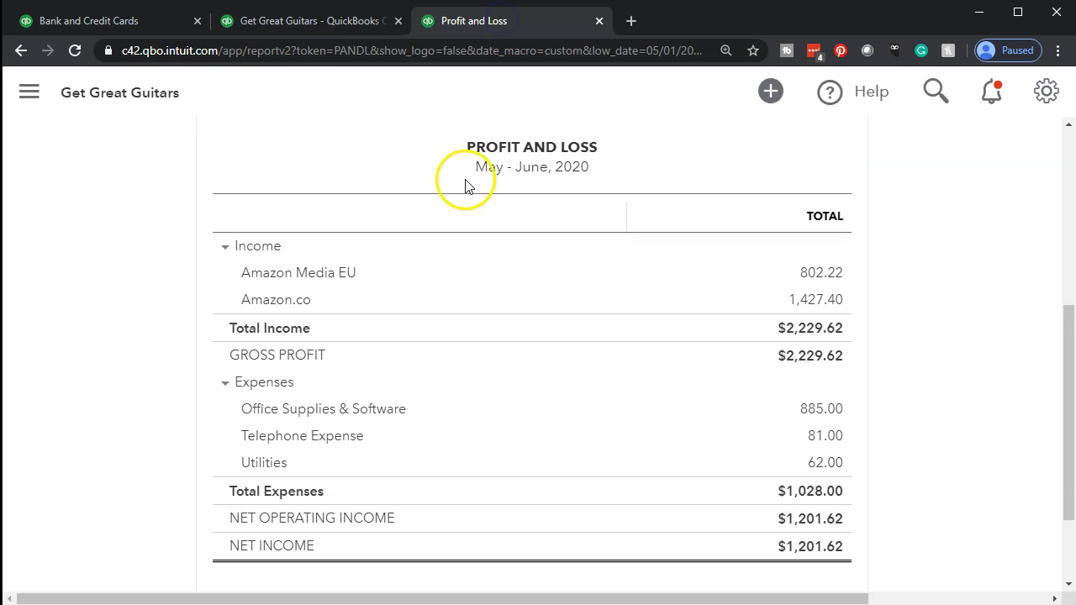